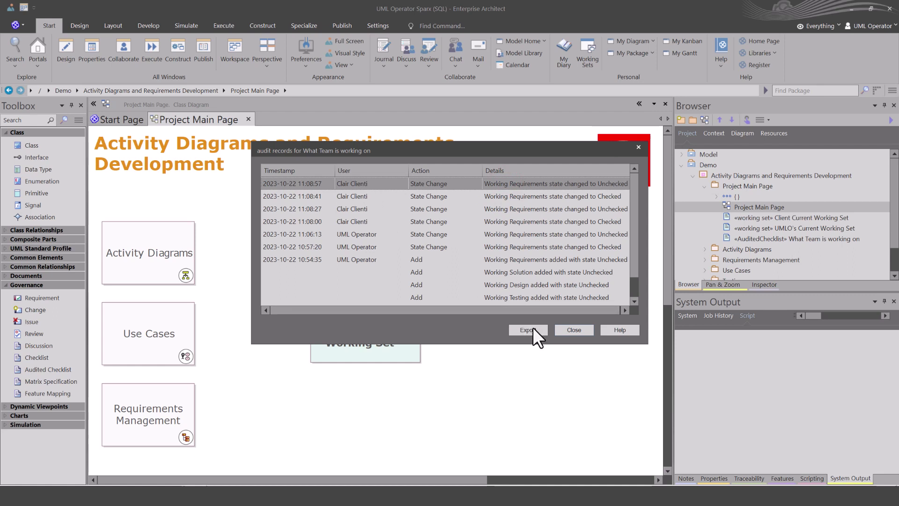
# Close the audit records and tick Working Requirements in the What Team is working on checklist.
pyautogui.click(568, 329)
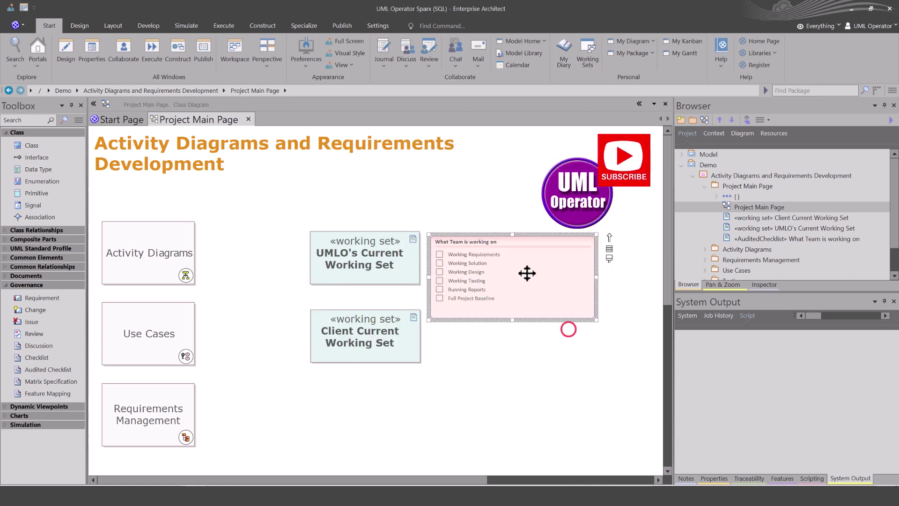
pyautogui.click(439, 254)
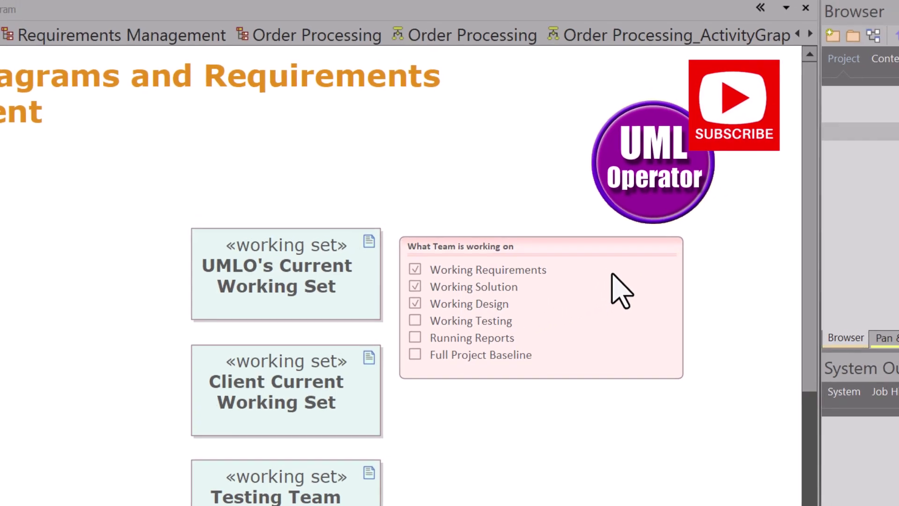
# View the audit log of the What Team is working on checklist, examine its newest state-change records, and close it.
pyautogui.rightClick(620, 286)
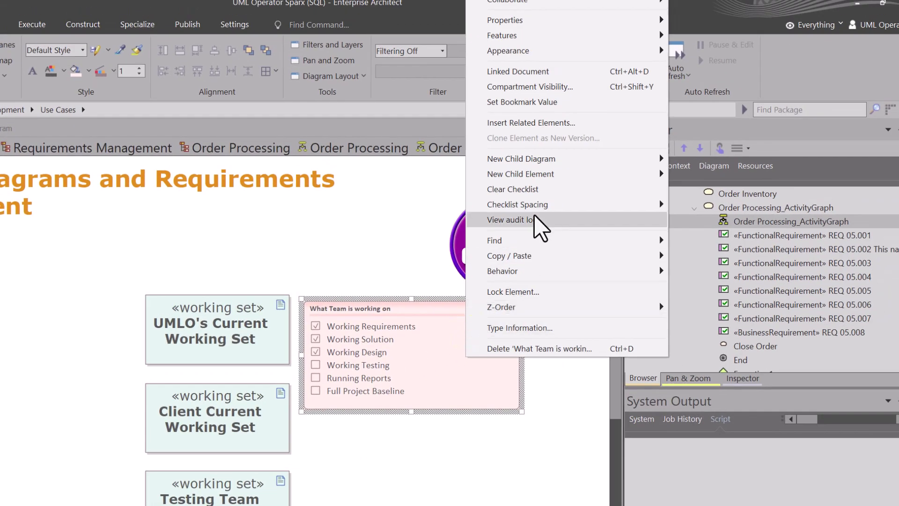
pyautogui.click(685, 142)
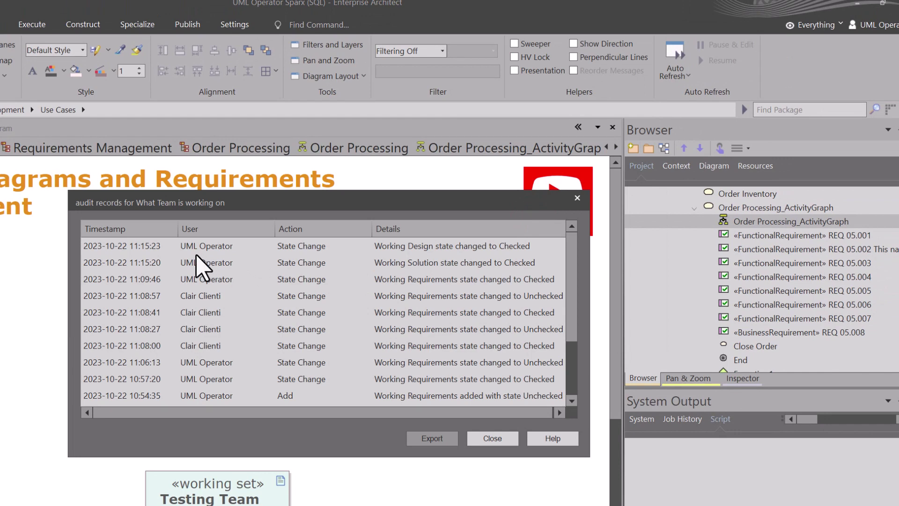
pyautogui.click(416, 246)
pyautogui.click(426, 262)
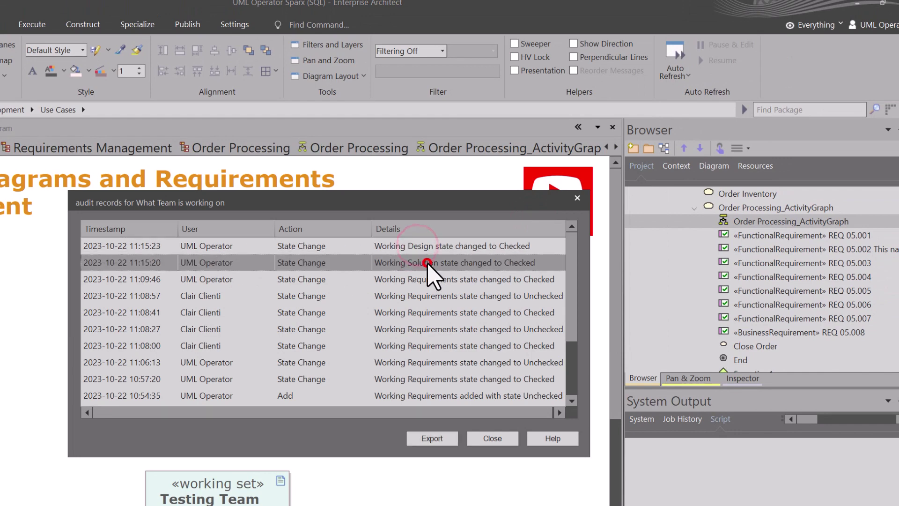
pyautogui.click(425, 280)
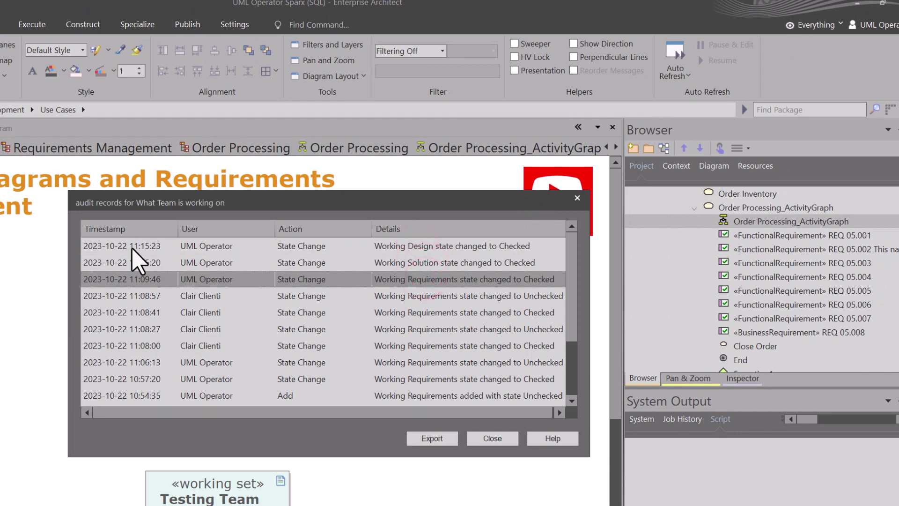
pyautogui.click(492, 439)
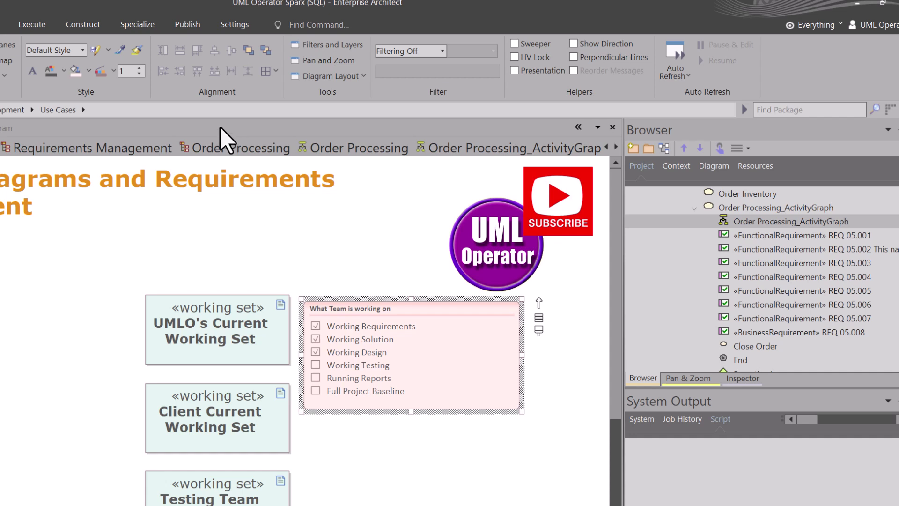
# Open the auto name counter settings and show the naming scheme for the Requirement type.
pyautogui.click(231, 22)
pyautogui.click(104, 73)
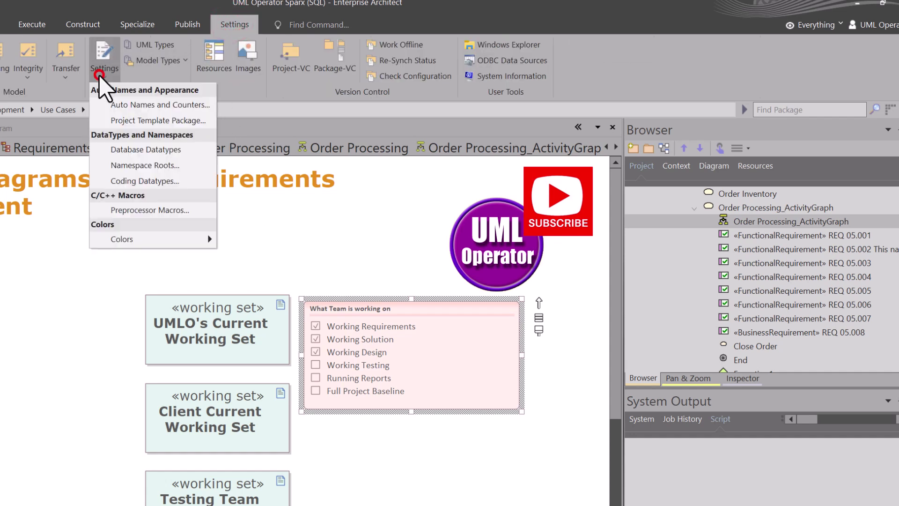
pyautogui.click(116, 99)
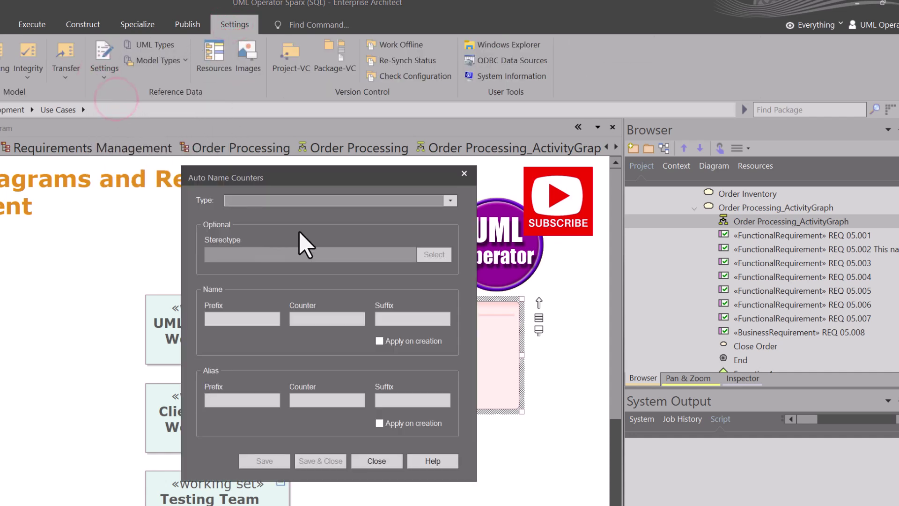
pyautogui.click(450, 201)
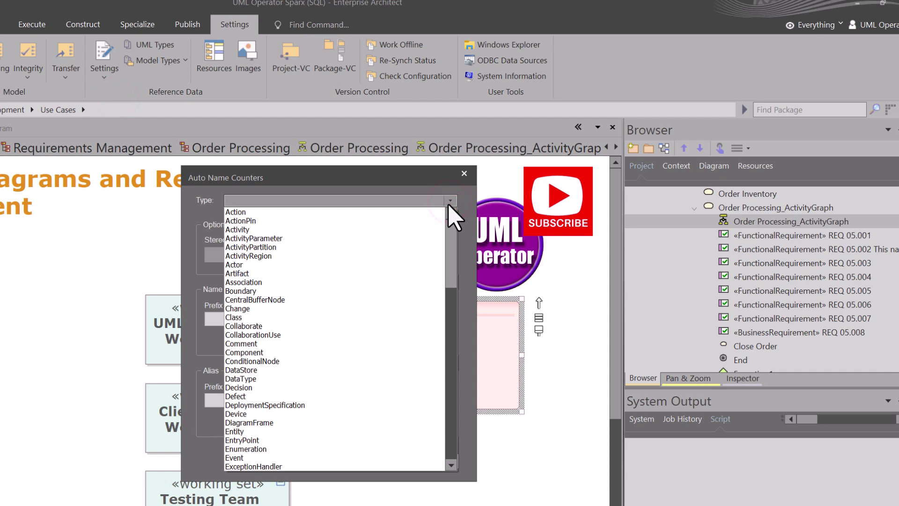
pyautogui.scroll(-10, 451, 213)
pyautogui.scroll(-4, 301, 416)
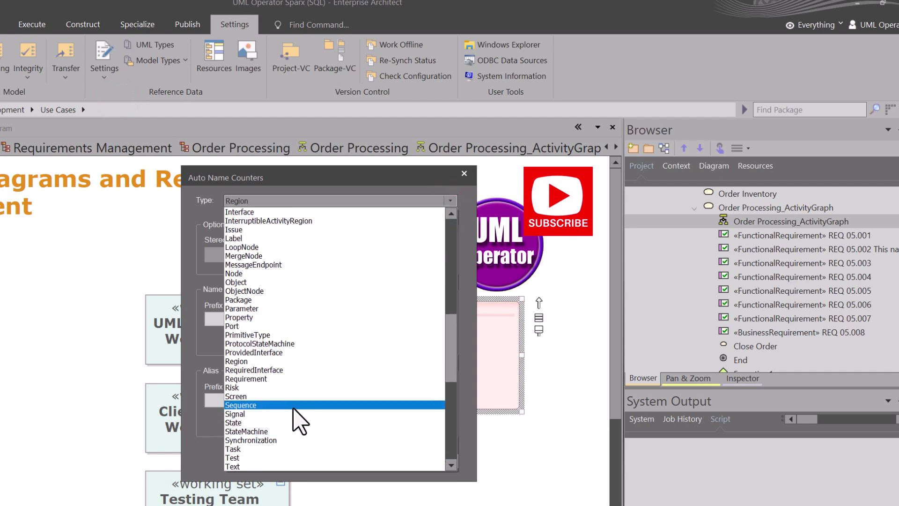
pyautogui.click(292, 379)
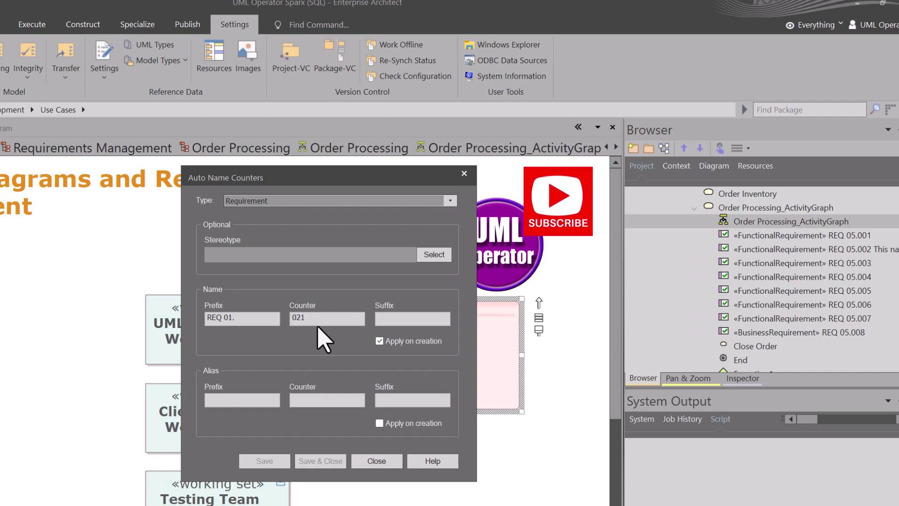
# Inspect the Requirement name counter and the number in its prefix, and close the auto name counters without changes.
pyautogui.doubleClick(300, 319)
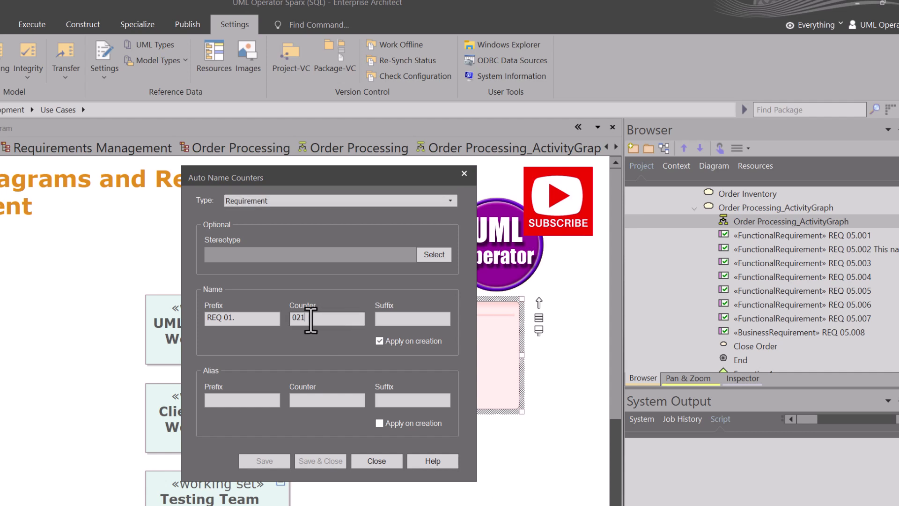
pyautogui.click(224, 319)
pyautogui.moveTo(225, 316); pyautogui.dragTo(230, 317)
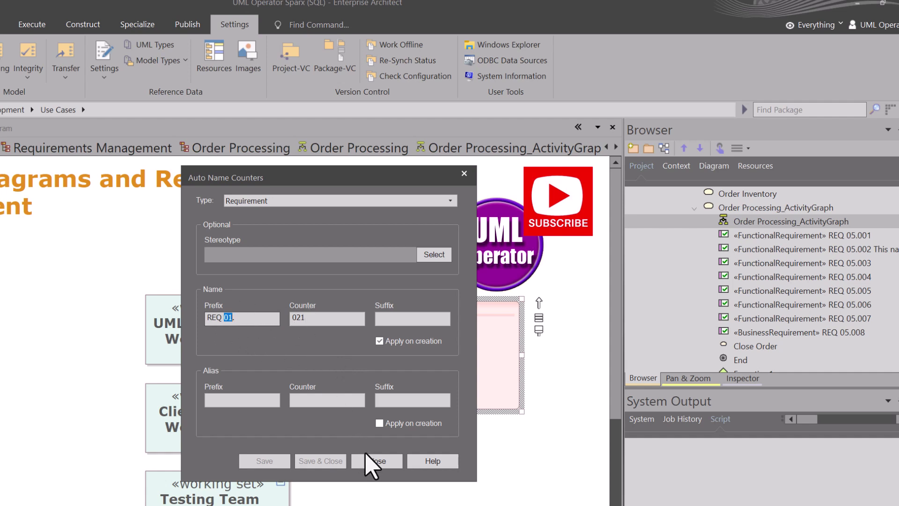
pyautogui.click(372, 463)
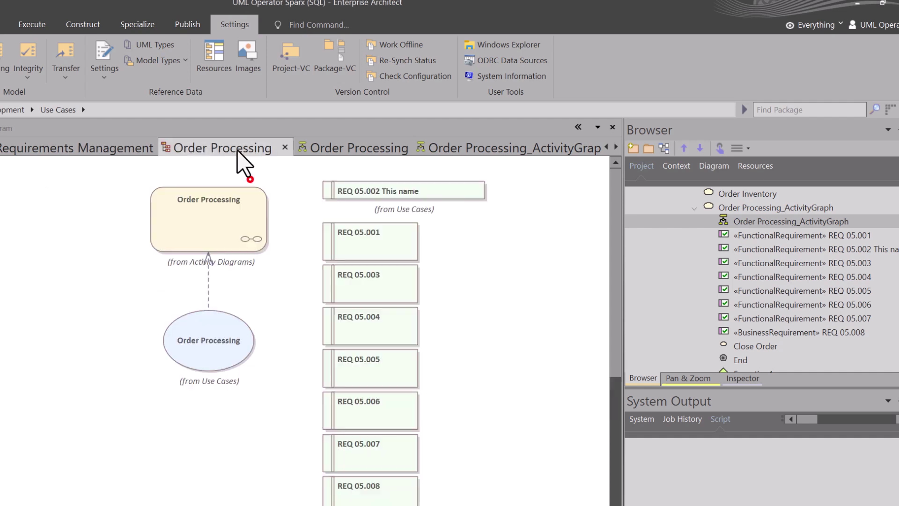
# Apply a user lock to the Order Processing_ActivityGraph diagram so only the locking user may edit it.
pyautogui.click(328, 148)
pyautogui.click(437, 153)
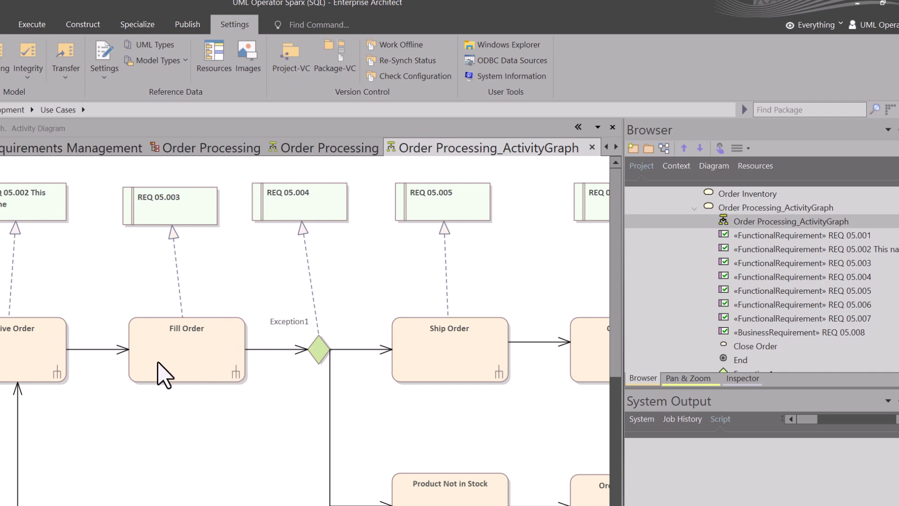
pyautogui.rightClick(164, 422)
pyautogui.click(240, 316)
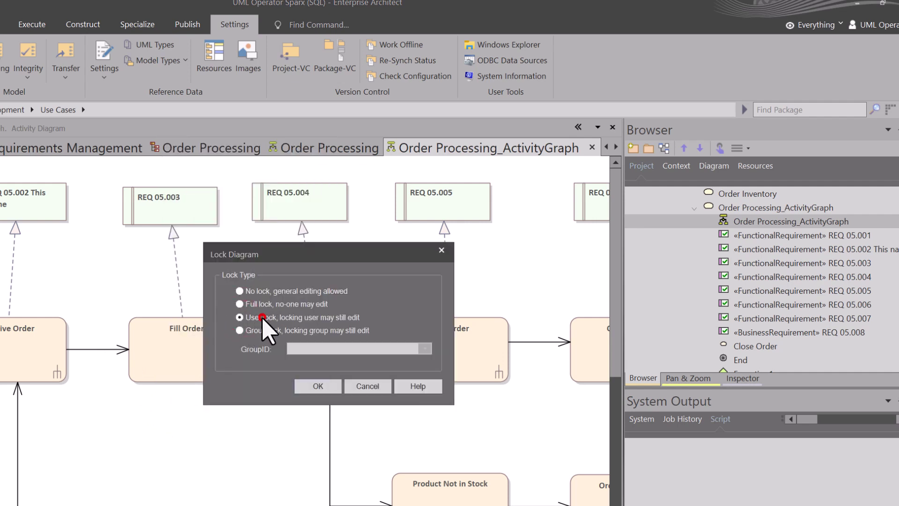
pyautogui.click(255, 318)
pyautogui.press('Return')
# Go back through the open Order Processing and Requirements Management diagrams to the Project Main Page.
pyautogui.click(299, 149)
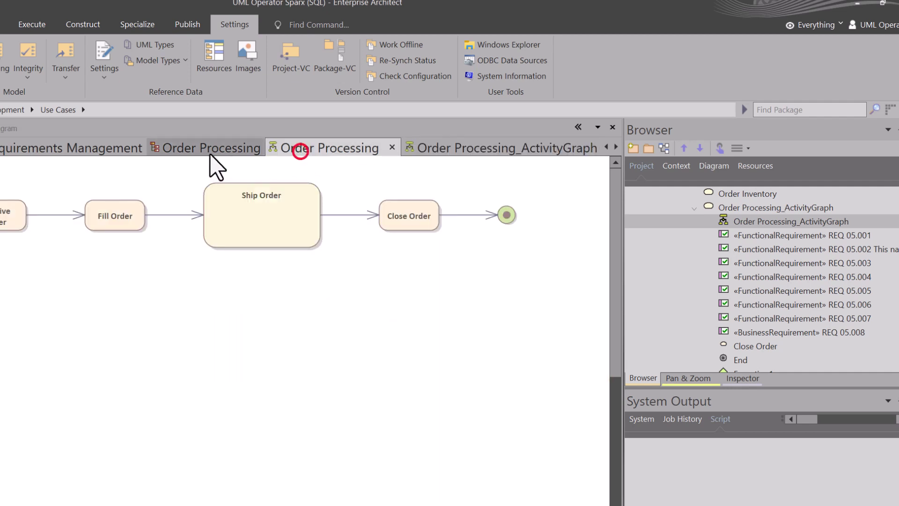
pyautogui.click(209, 149)
pyautogui.click(113, 145)
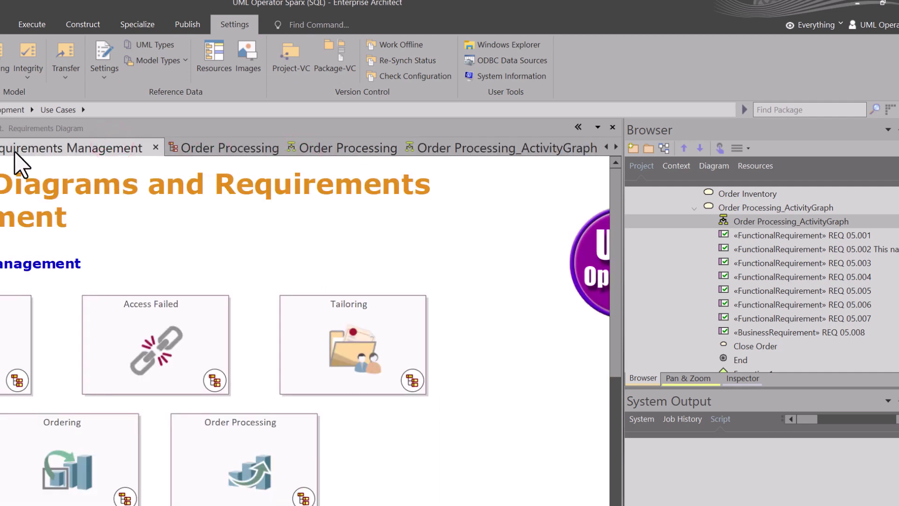
pyautogui.click(2, 148)
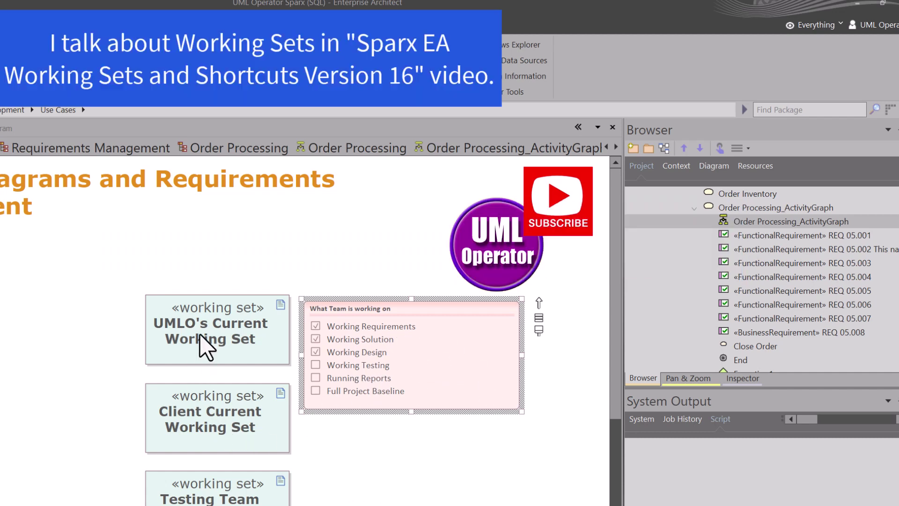
# Select each of the three working sets on the Project Main Page, ending on UMLO's Current Working Set.
pyautogui.click(200, 334)
pyautogui.click(192, 407)
pyautogui.click(194, 490)
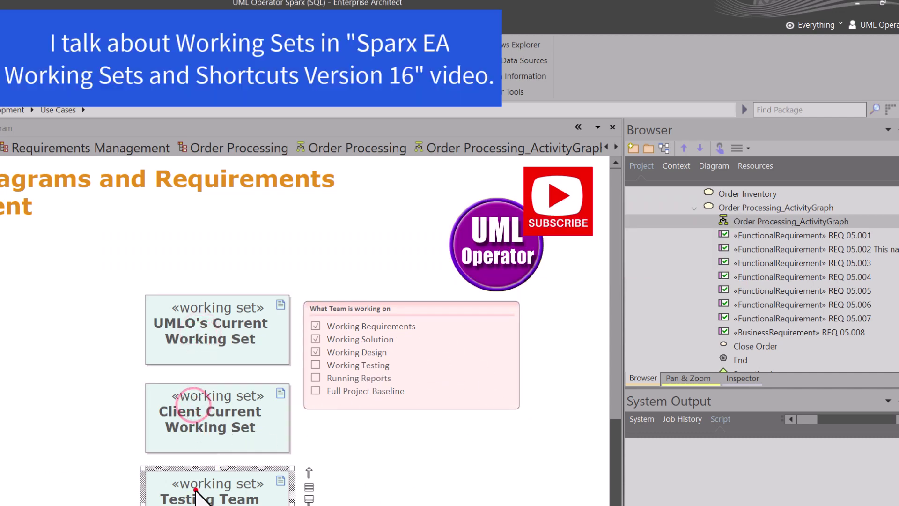
pyautogui.click(229, 333)
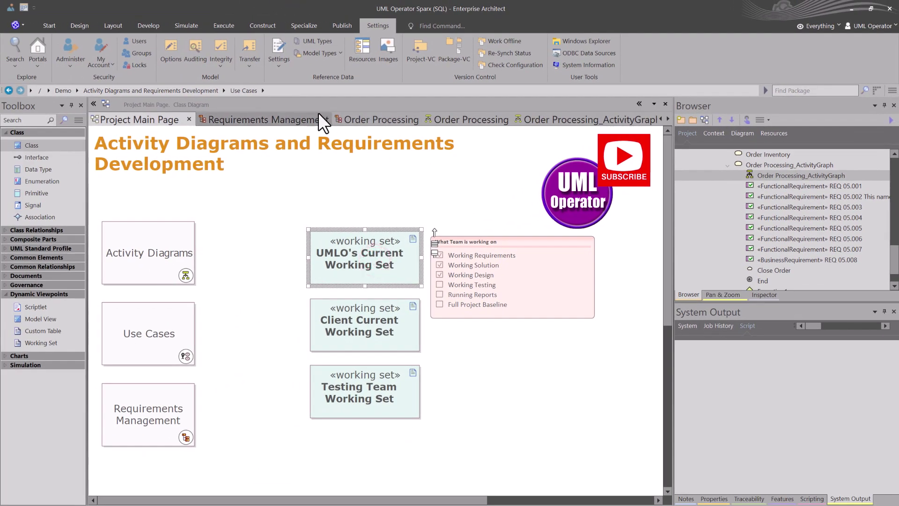
# View the Requirements Management, Order Processing and Order Processing_ActivityGraph diagrams one after another.
pyautogui.click(247, 120)
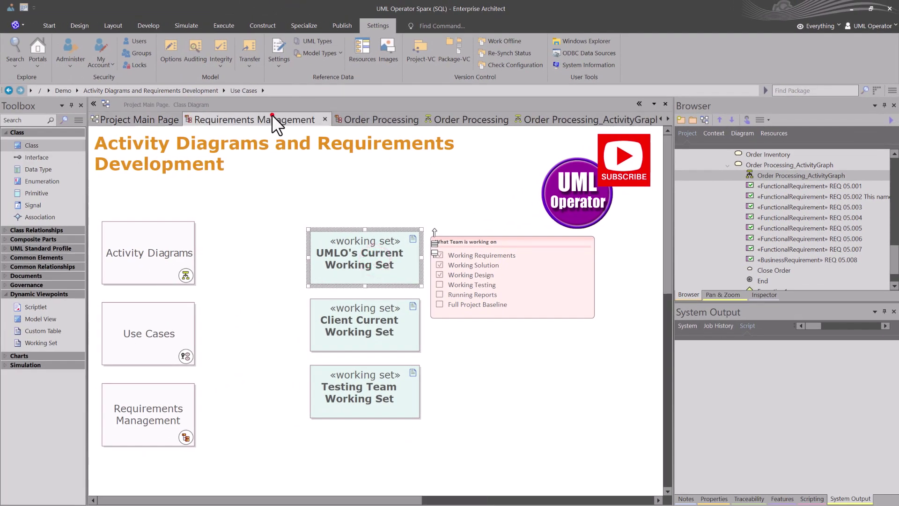
pyautogui.click(350, 130)
pyautogui.click(468, 119)
pyautogui.click(551, 116)
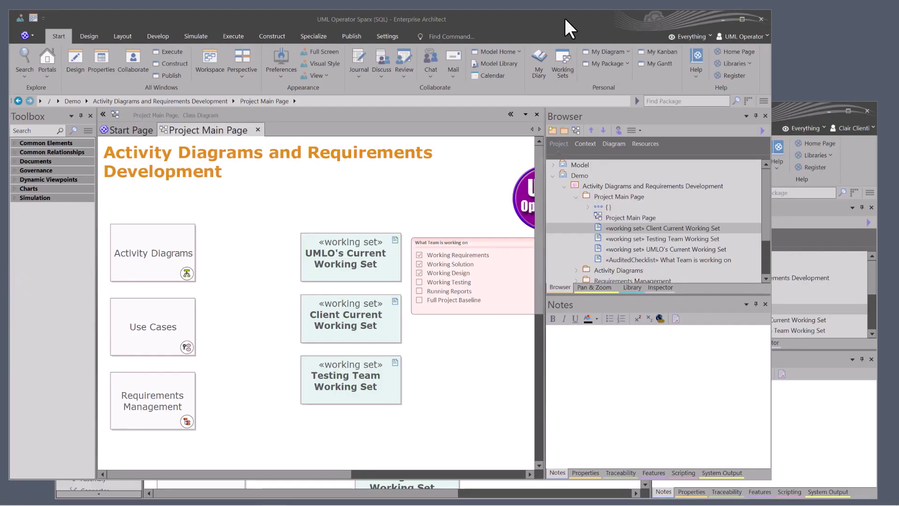
# Switch between the UMLO and Client sessions, and shift UMLO's Current Working Set slightly left in the UMLO session.
pyautogui.click(564, 17)
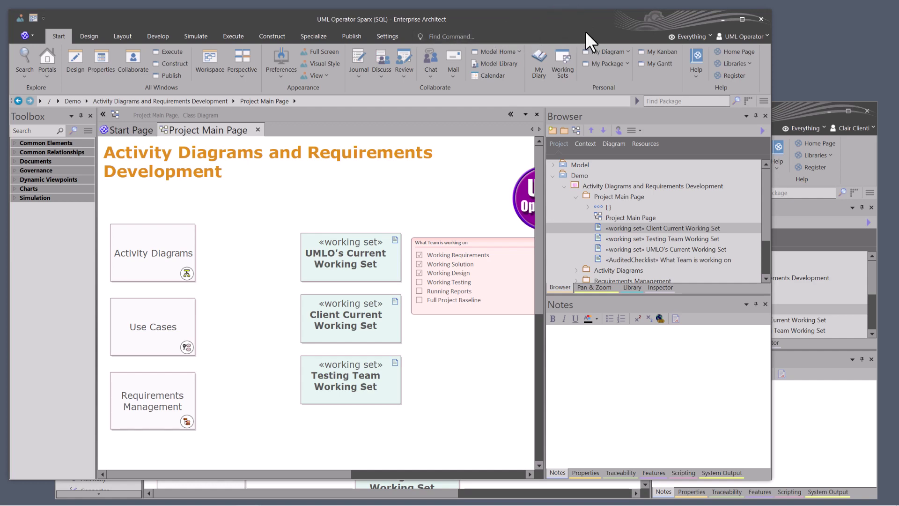
pyautogui.click(795, 112)
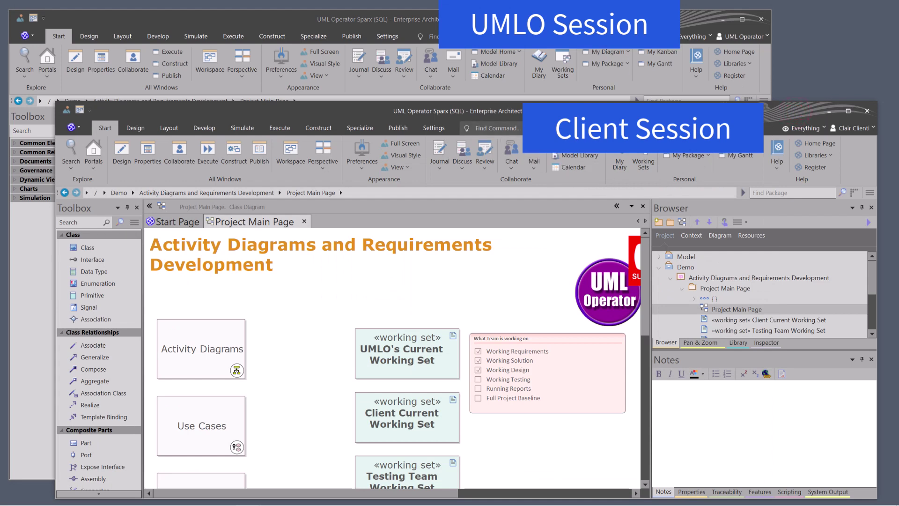
pyautogui.click(538, 18)
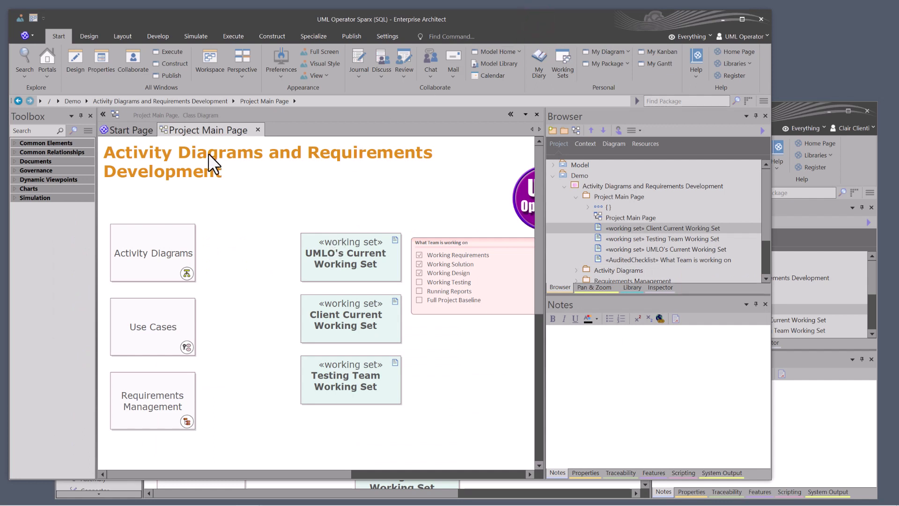
pyautogui.click(312, 248)
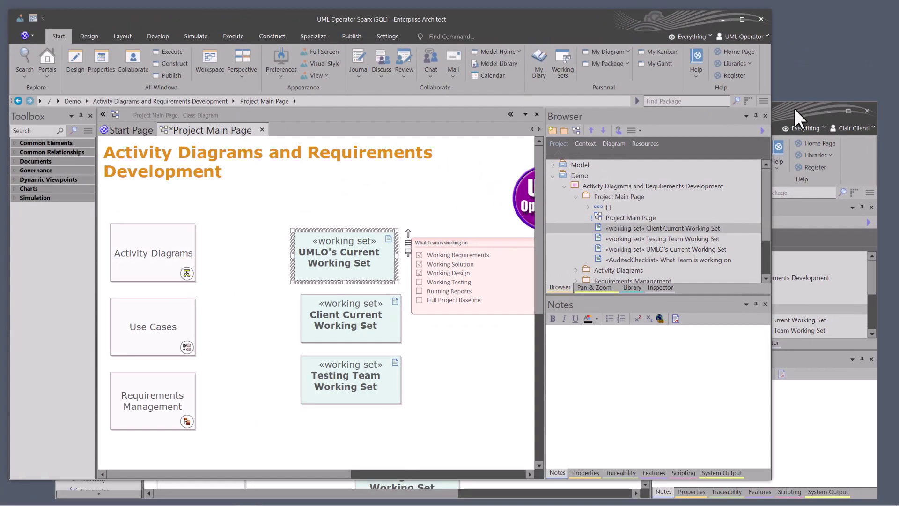
# Switch to the Client session and try to select UMLO's Current Working Set on the Project Main Page.
pyautogui.click(795, 108)
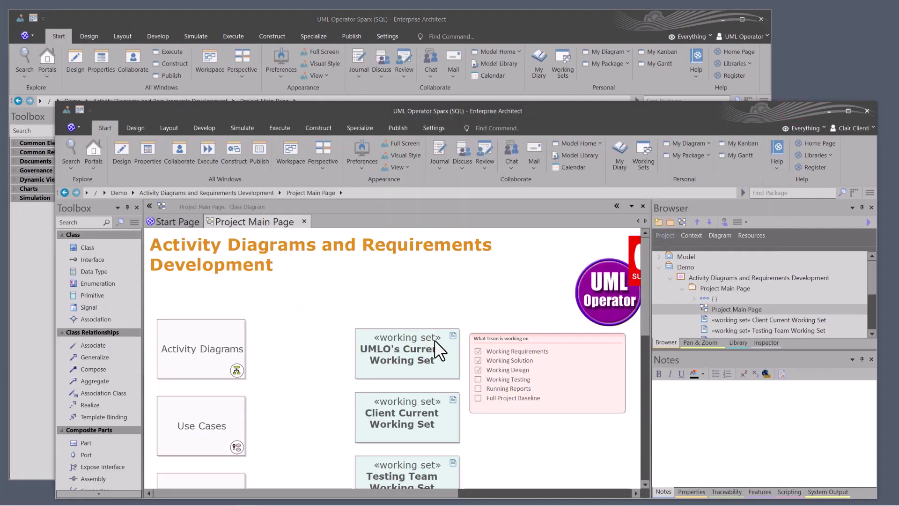
pyautogui.click(219, 335)
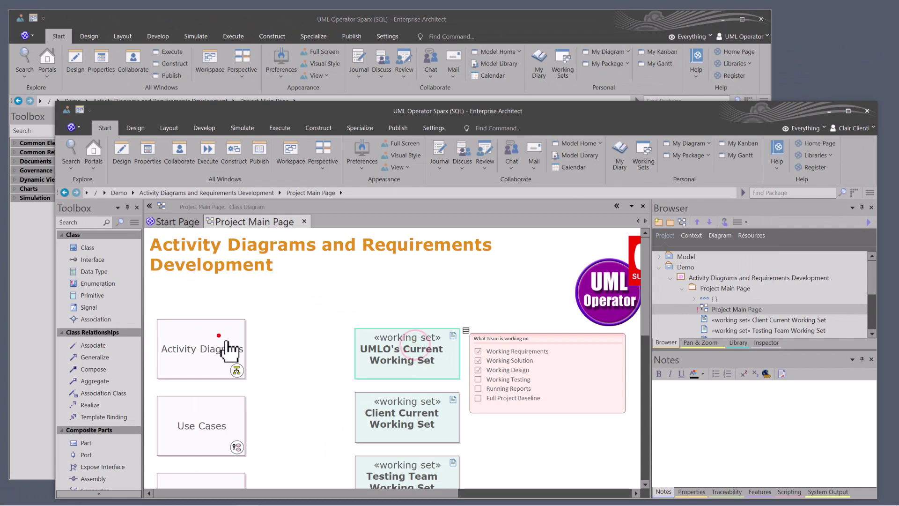
pyautogui.click(386, 346)
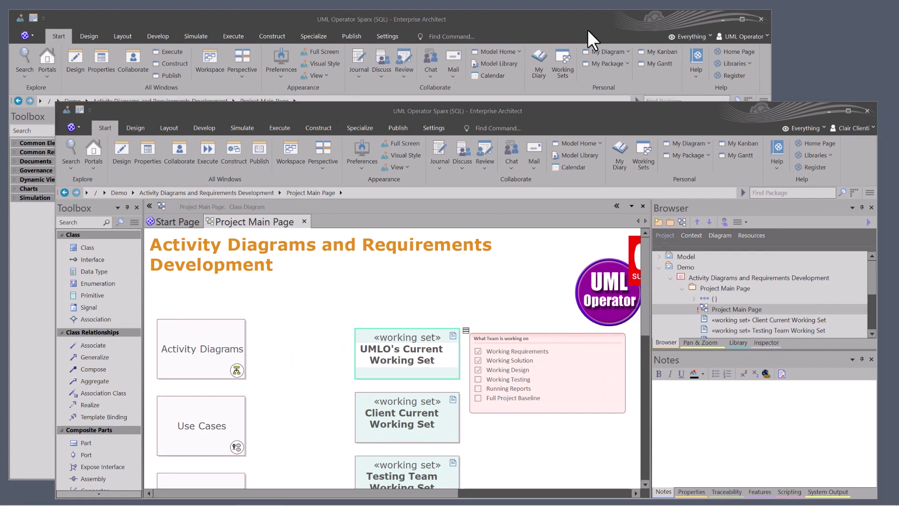
# Release UMLO's Current Working Set in the UMLO session, and move it slightly left and up in the Client session.
pyautogui.click(536, 19)
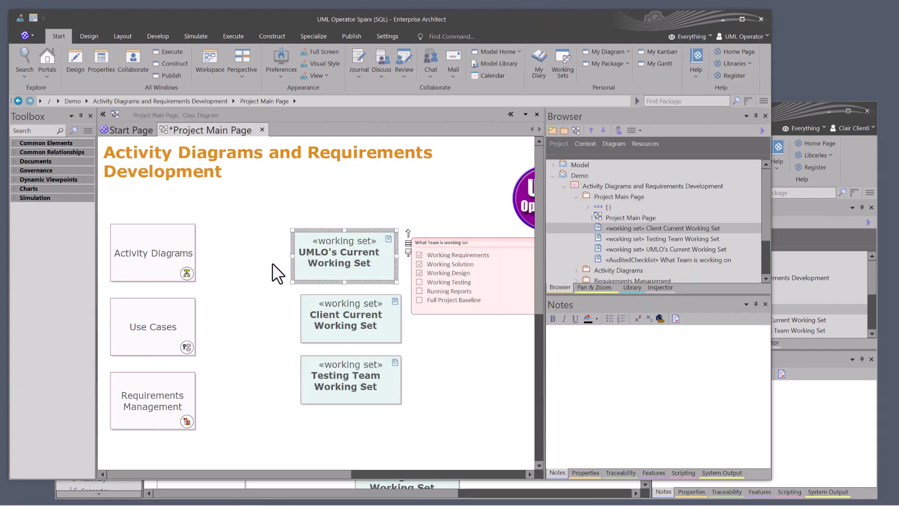
pyautogui.click(253, 261)
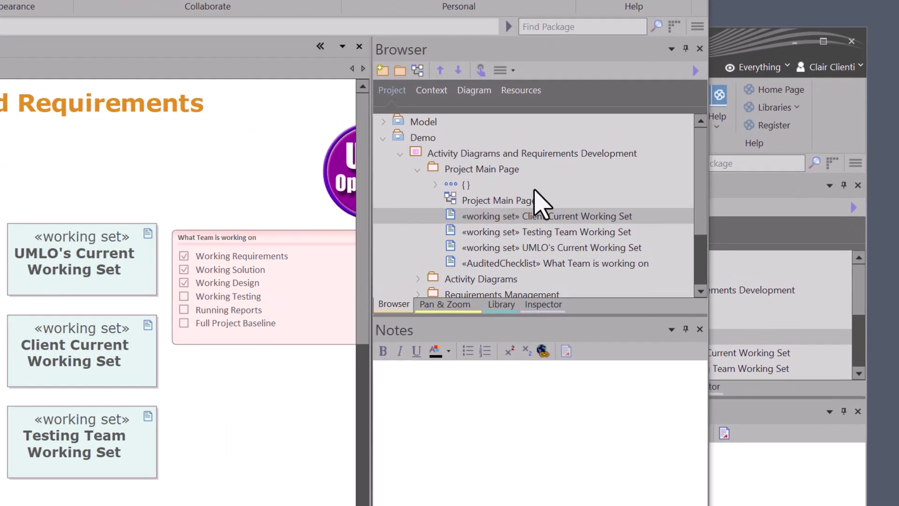
pyautogui.click(745, 46)
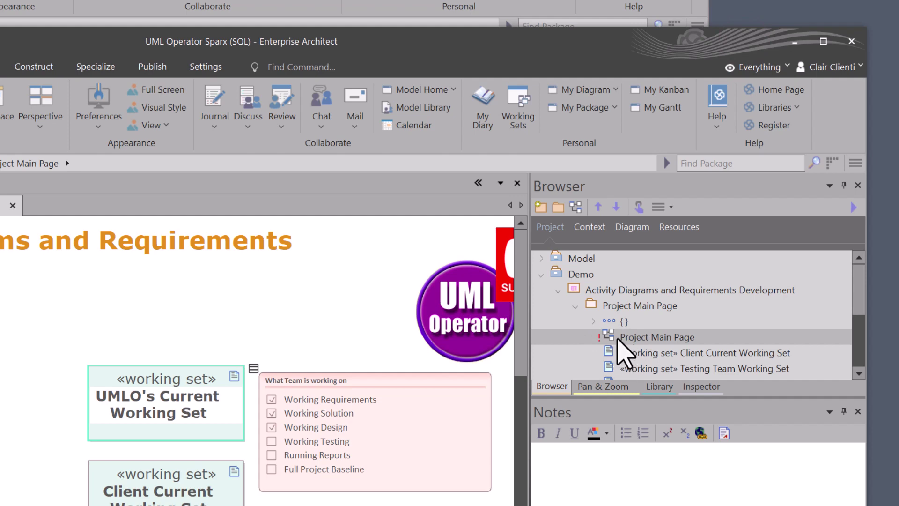
pyautogui.moveTo(127, 414); pyautogui.dragTo(83, 402)
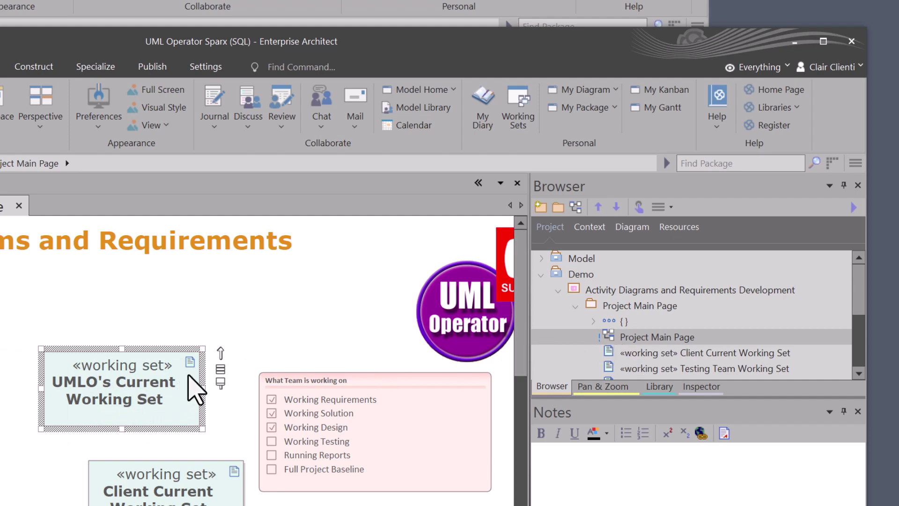
# Undo the move of UMLO's Current Working Set in the Client session, and open that working set in the UMLO session.
pyautogui.hotkey('ctrl', 'z')
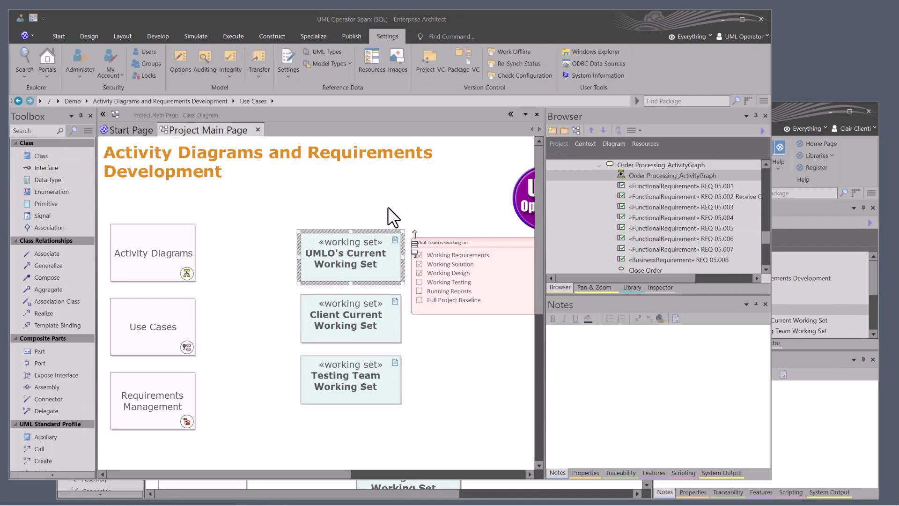
pyautogui.click(340, 192)
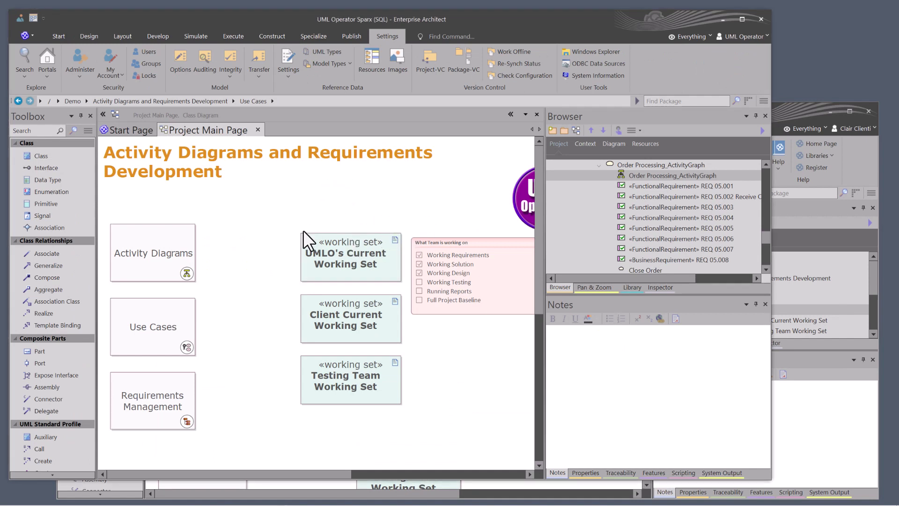
pyautogui.doubleClick(341, 244)
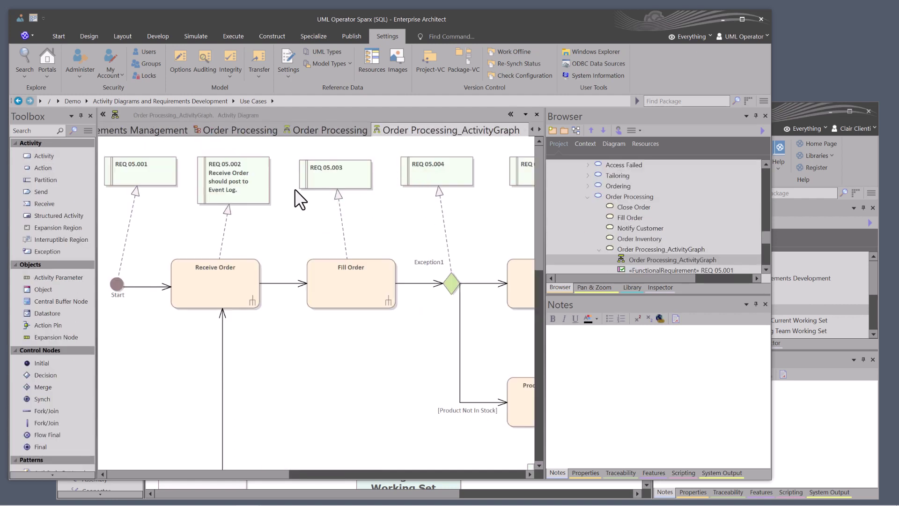
# Clear all the notes text of requirement REQ 05.002 on the Order Processing_ActivityGraph diagram.
pyautogui.click(253, 182)
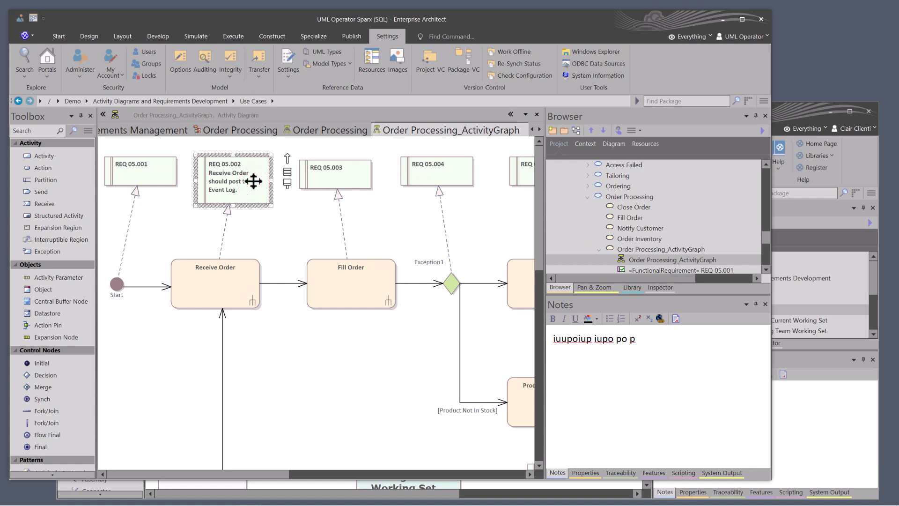
pyautogui.click(594, 333)
pyautogui.moveTo(651, 340); pyautogui.dragTo(517, 334)
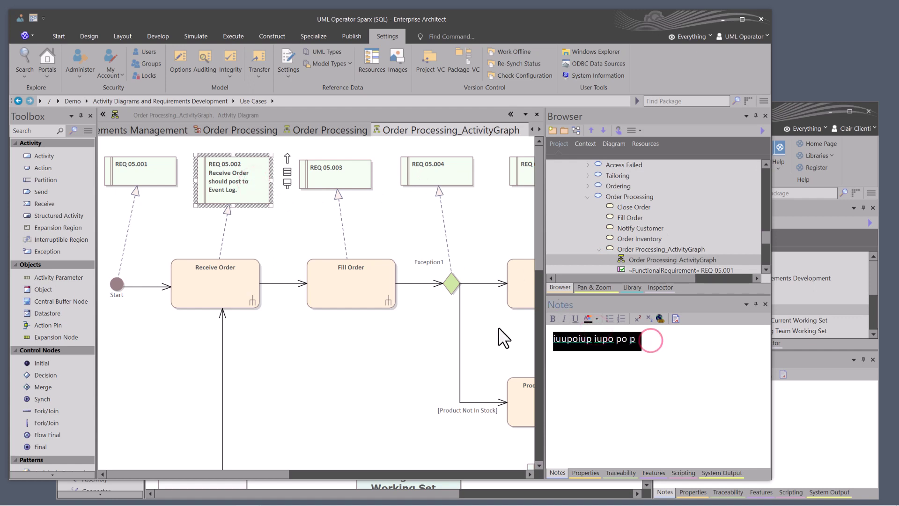
pyautogui.press('Delete')
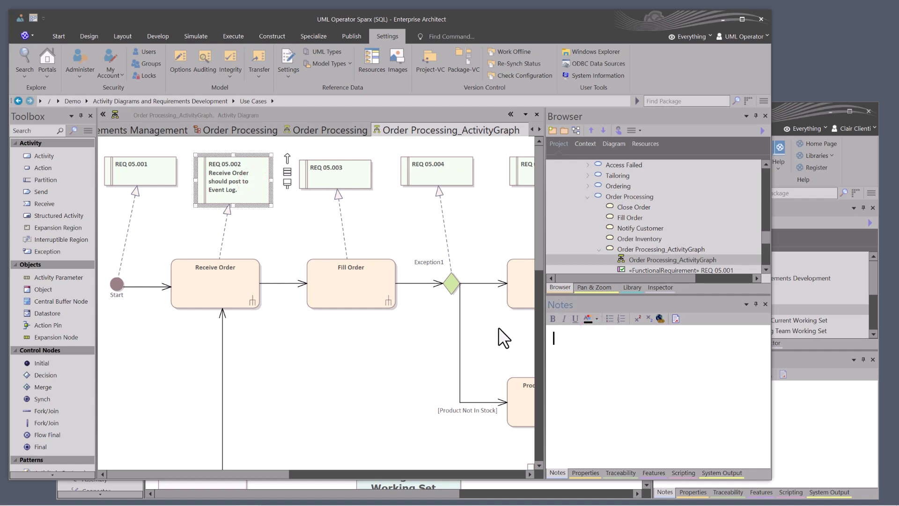
pyautogui.click(301, 234)
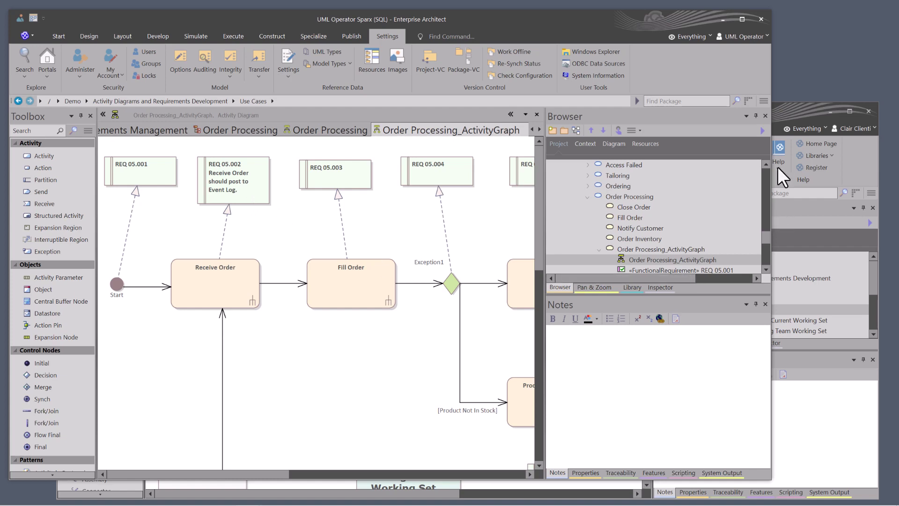
# Switch to the Client session and view the audit log of the What Team is working on checklist.
pyautogui.click(796, 109)
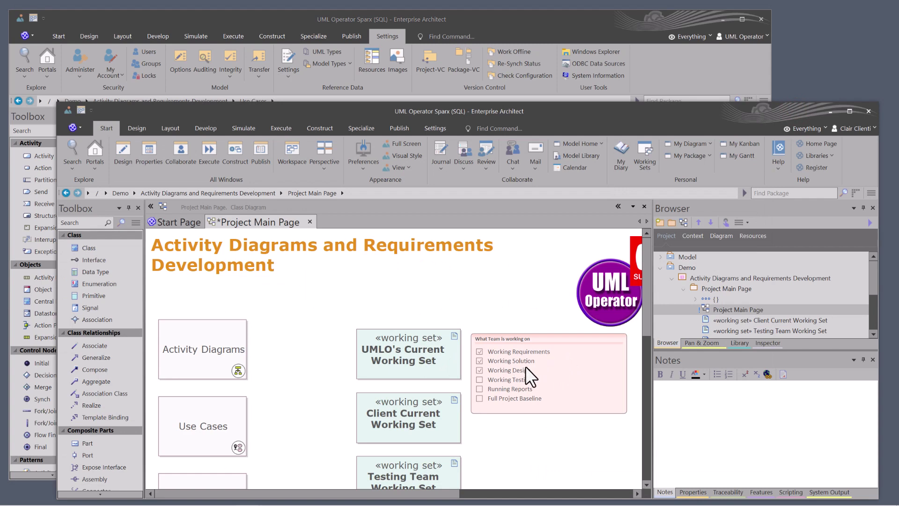
pyautogui.rightClick(577, 366)
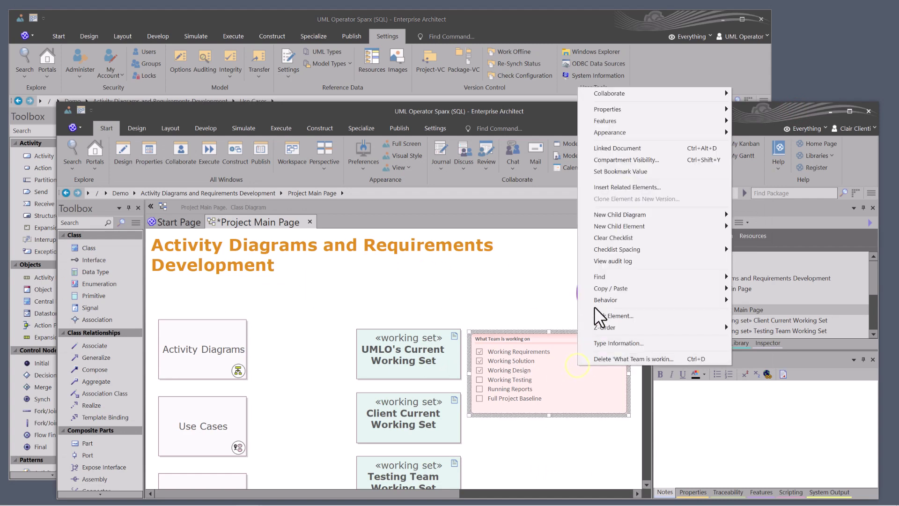
pyautogui.click(639, 263)
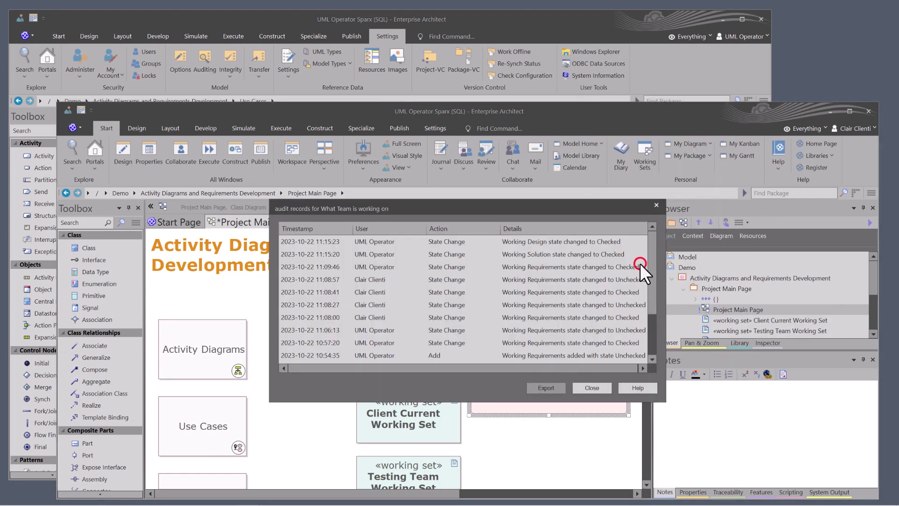
pyautogui.click(365, 240)
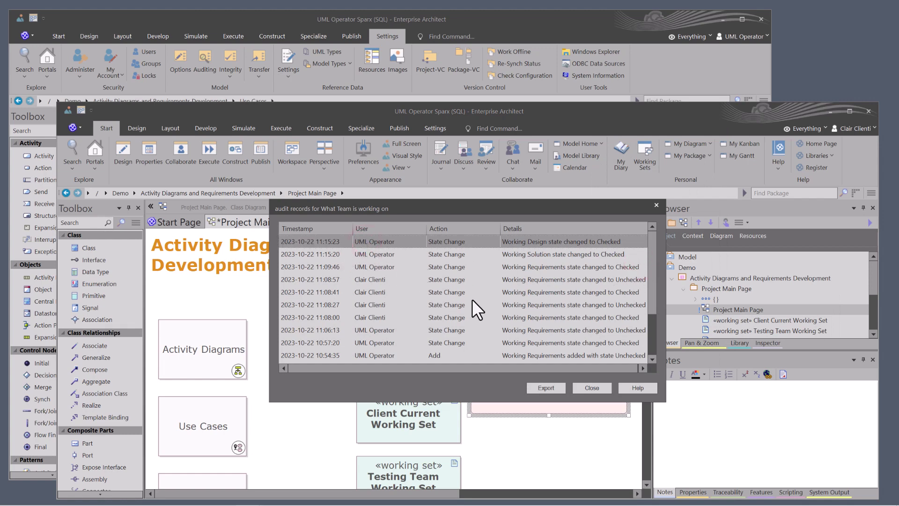
pyautogui.press('Escape')
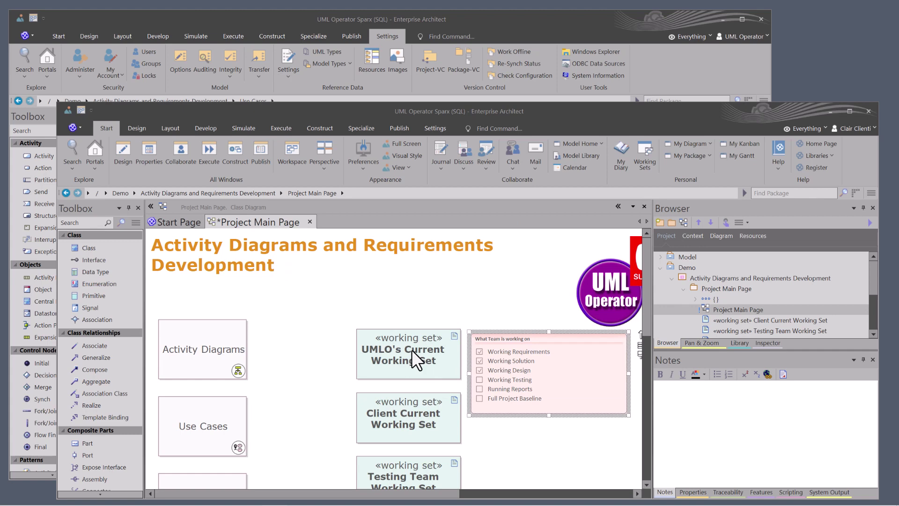
# Open UMLO's Current Working Set in the Client session and look through its Order Processing diagrams, ending on Order Processing_ActivityGraph.
pyautogui.doubleClick(411, 347)
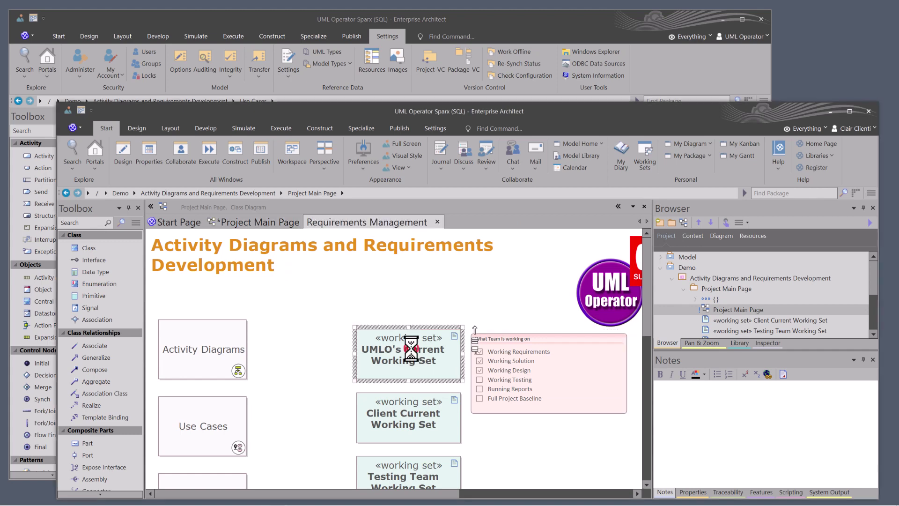
pyautogui.doubleClick(409, 348)
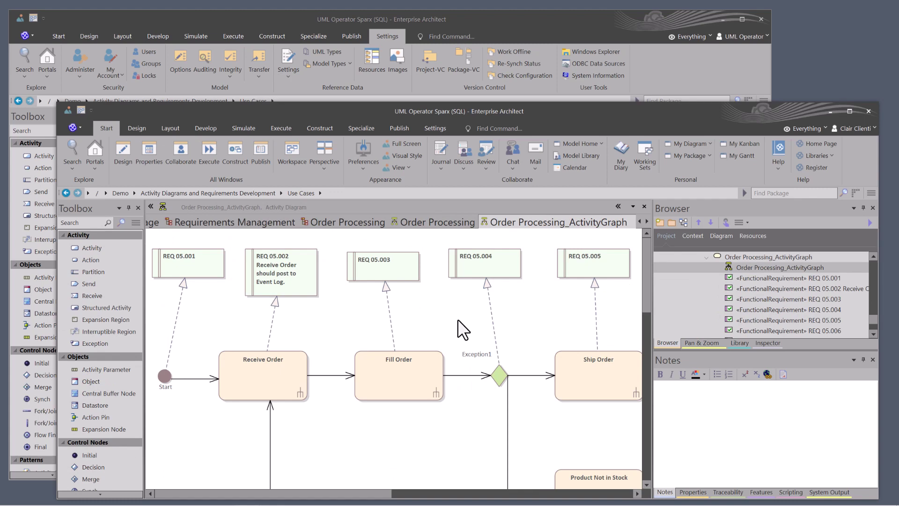
pyautogui.click(438, 222)
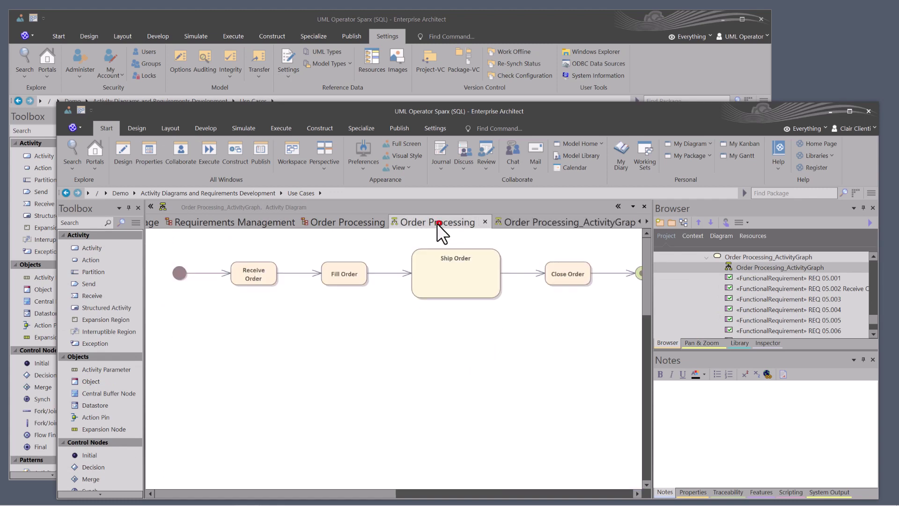
pyautogui.click(361, 223)
pyautogui.click(424, 221)
pyautogui.click(529, 221)
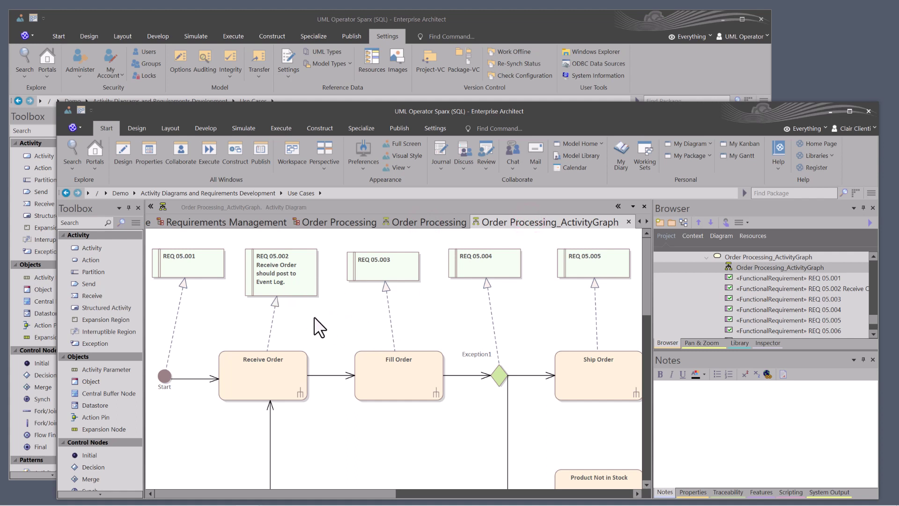
pyautogui.click(738, 266)
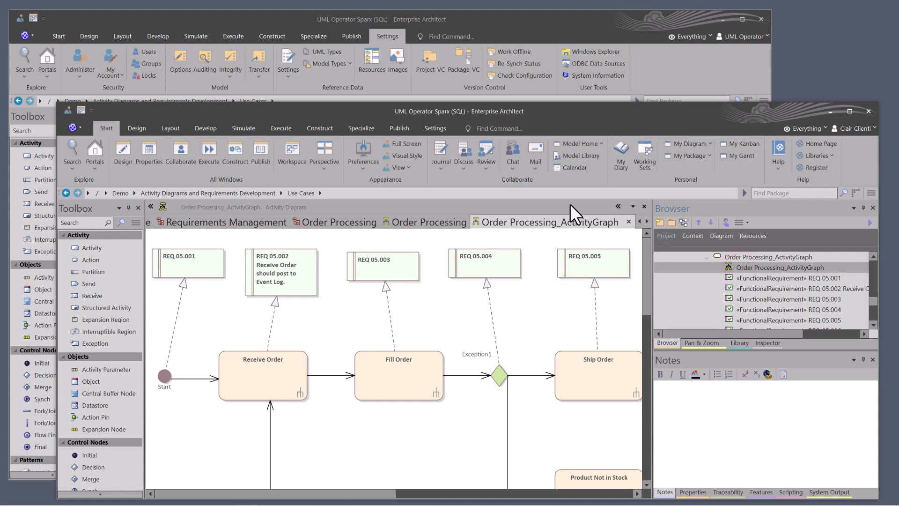
# Switch to the UMLO session and apply a full lock, no-one may edit, to the Order Processing_ActivityGraph diagram.
pyautogui.click(512, 19)
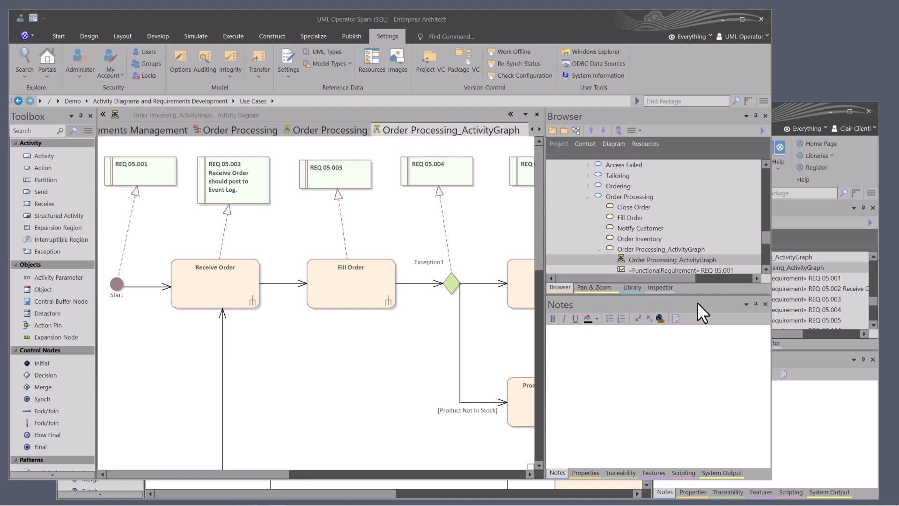
pyautogui.click(406, 219)
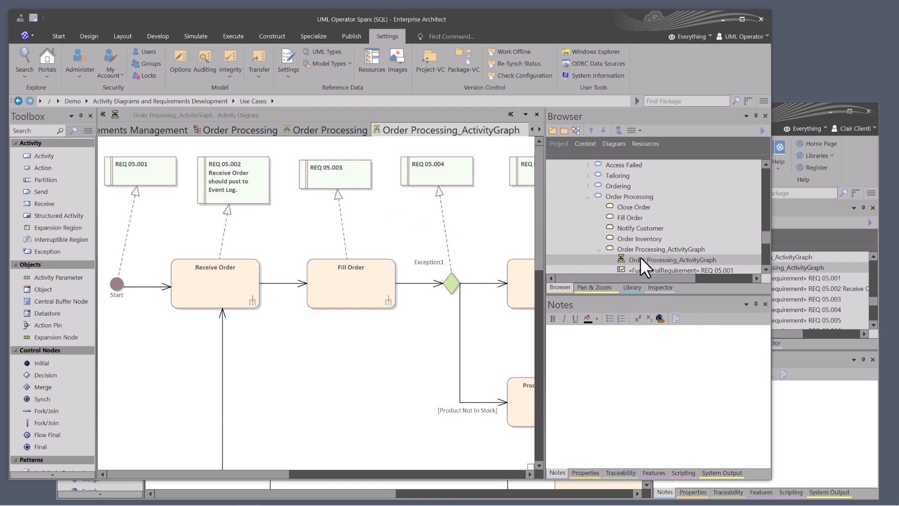
pyautogui.scroll(-1, 639, 257)
pyautogui.click(646, 227)
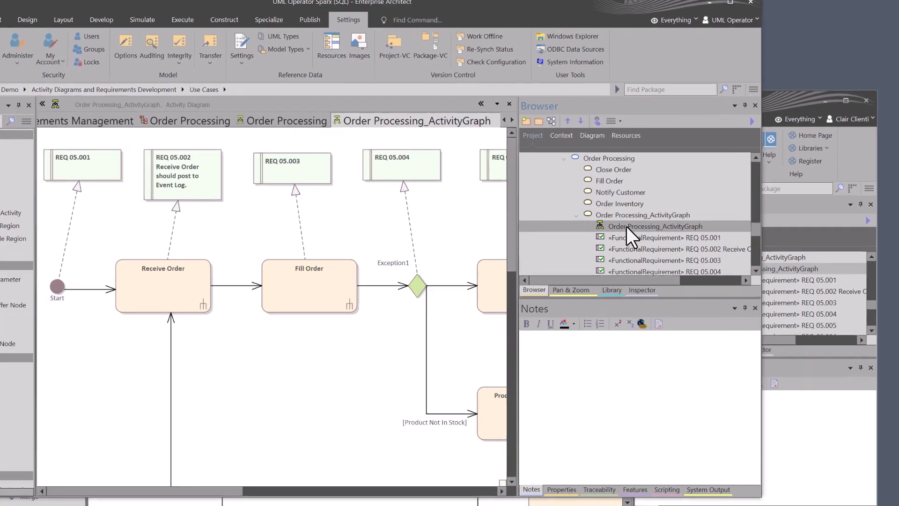
pyautogui.rightClick(646, 228)
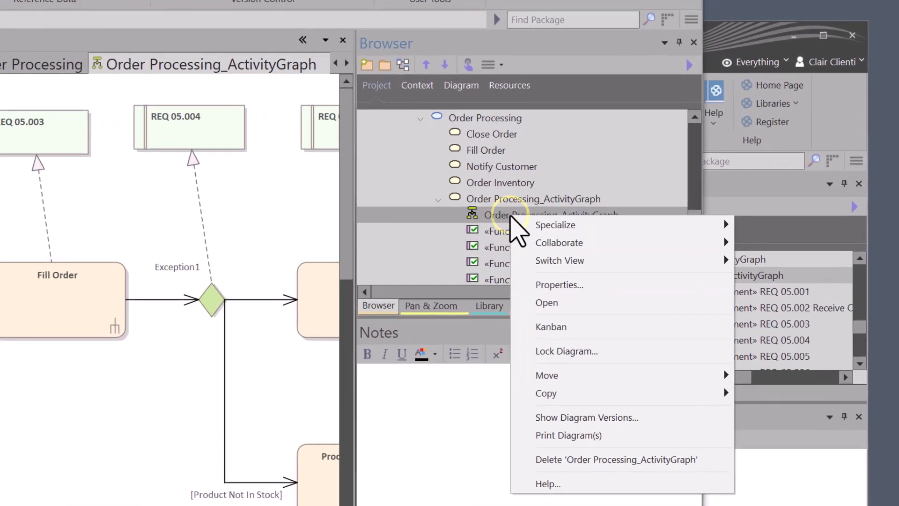
pyautogui.click(545, 351)
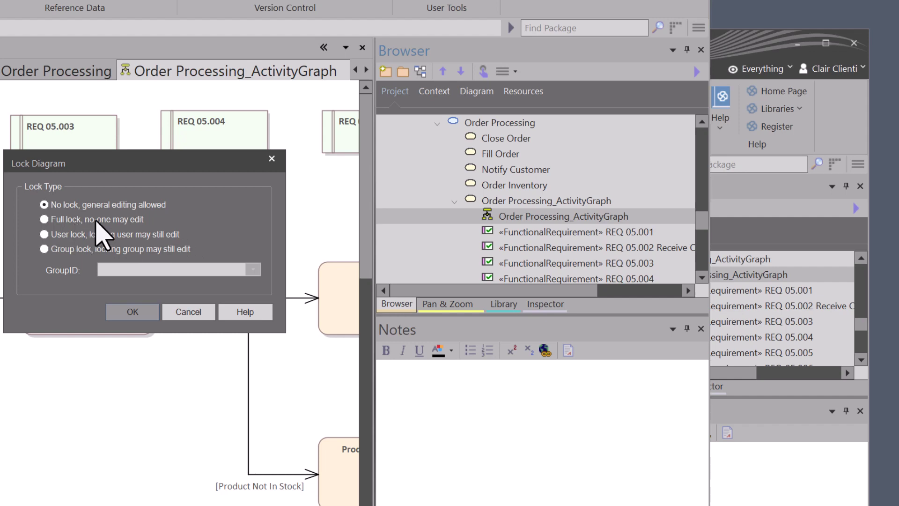
pyautogui.click(78, 220)
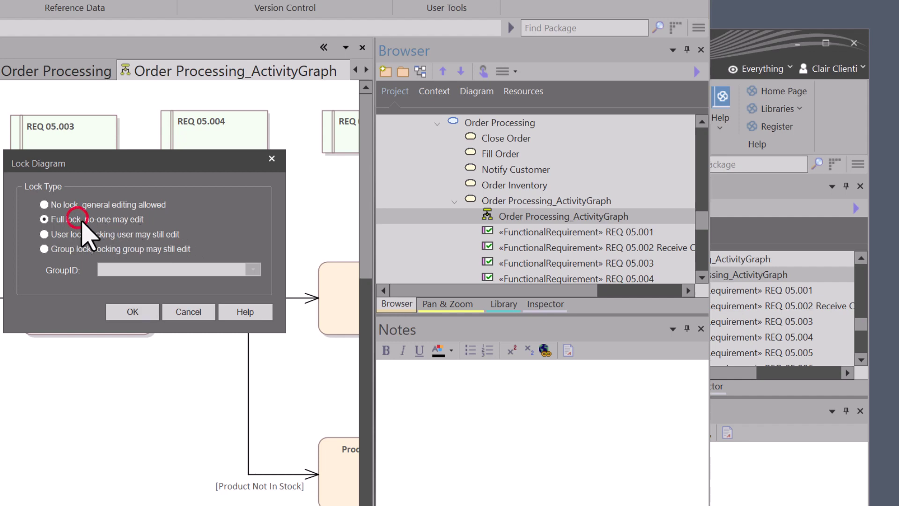
pyautogui.click(126, 310)
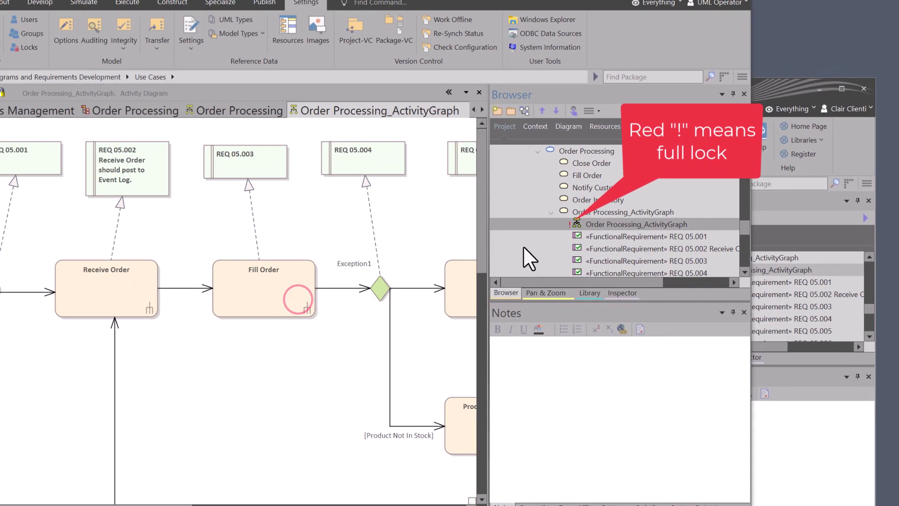
# Try to select and move requirements REQ 05.002 and REQ 05.003 on the fully locked diagram.
pyautogui.click(275, 171)
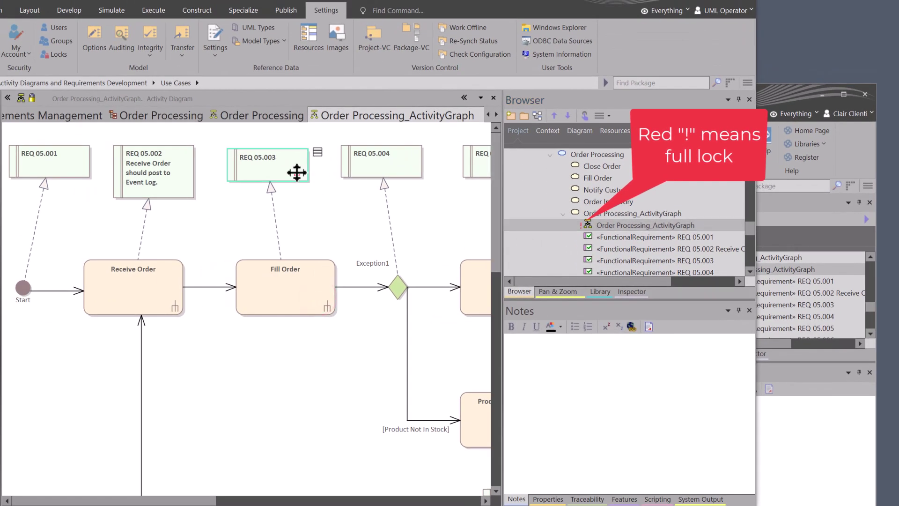
pyautogui.click(128, 159)
pyautogui.click(238, 160)
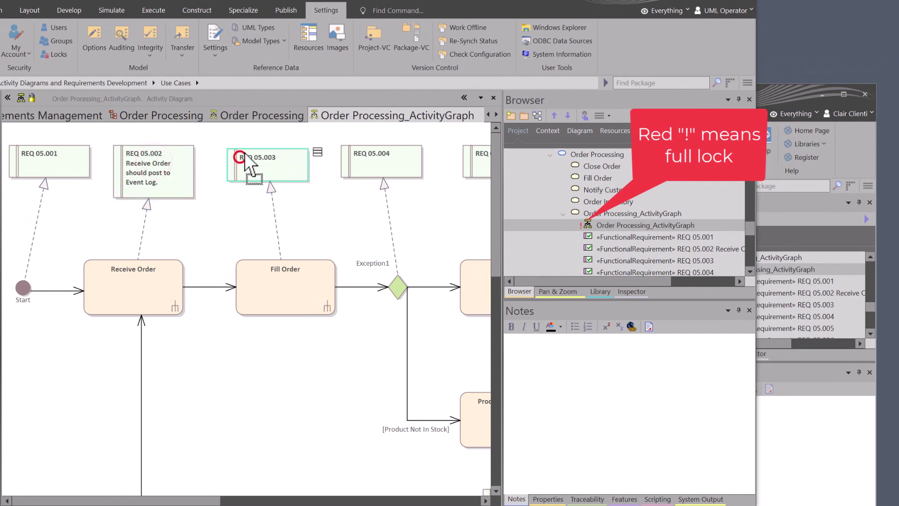
# Set the Order Processing_ActivityGraph diagram's lock type to User lock, locking user may still edit.
pyautogui.rightClick(585, 224)
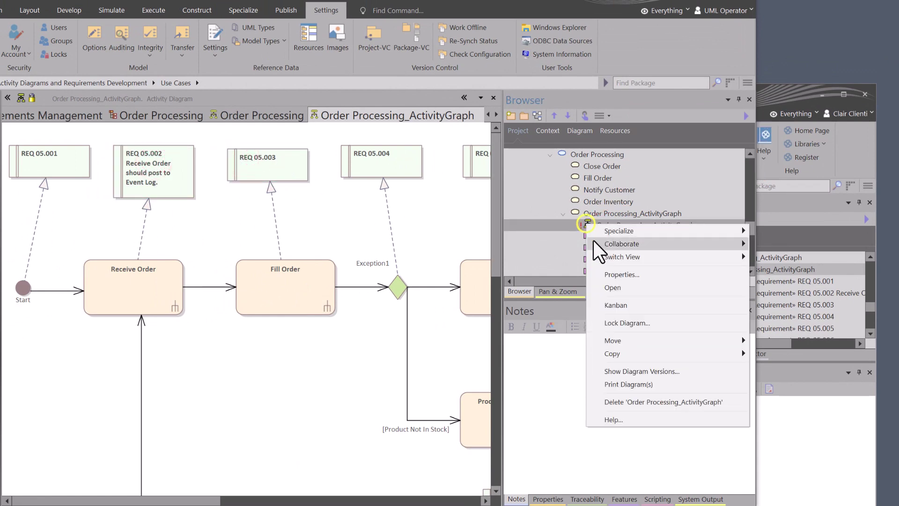
pyautogui.click(640, 322)
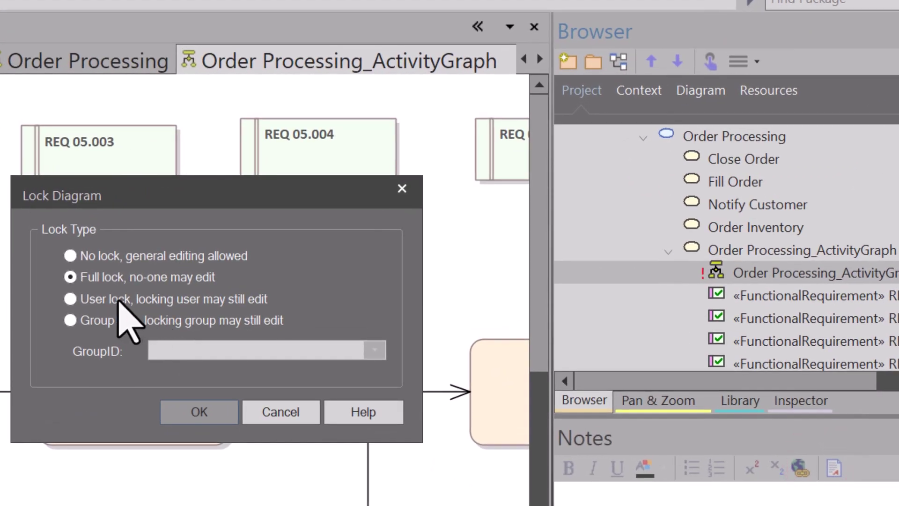
pyautogui.click(90, 299)
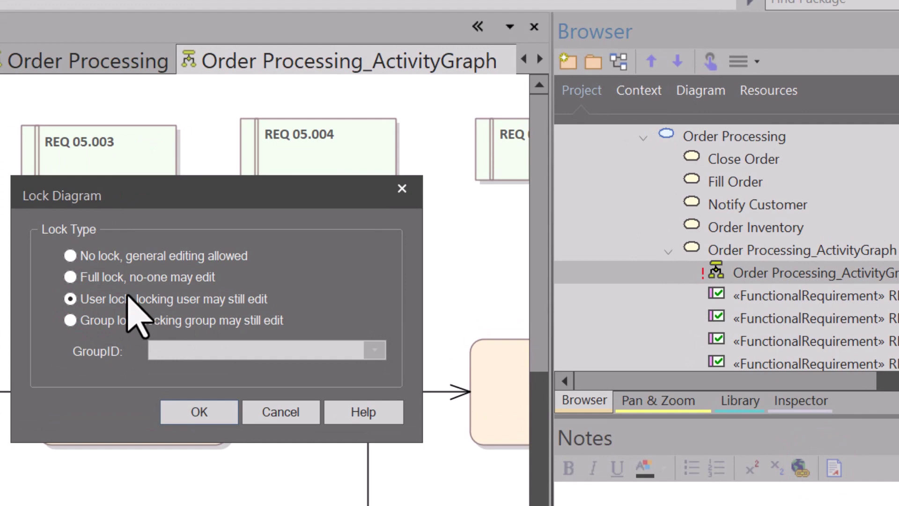
pyautogui.click(210, 412)
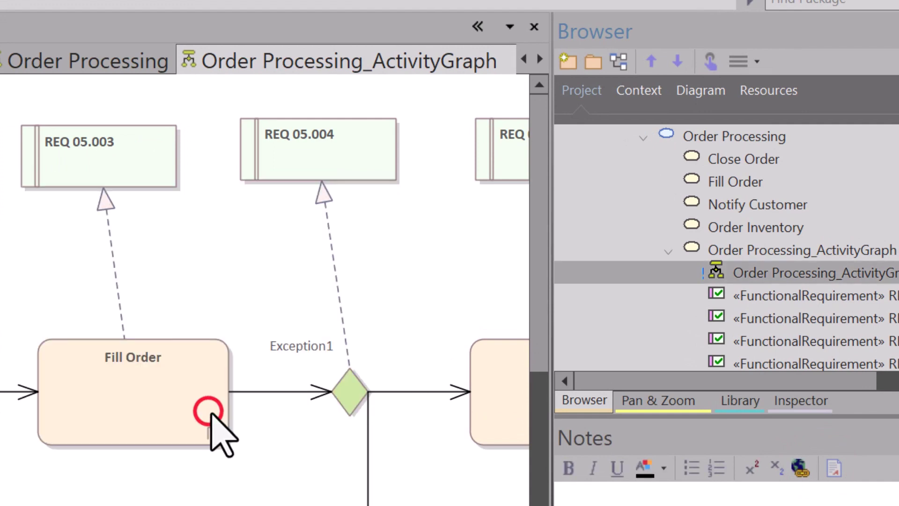
# Try moving REQ 05.003 slightly left and REQ 05.004 slightly right on the user-locked diagram, restoring their original layout.
pyautogui.click(281, 152)
pyautogui.moveTo(127, 163); pyautogui.dragTo(120, 164)
pyautogui.moveTo(261, 144); pyautogui.dragTo(264, 146)
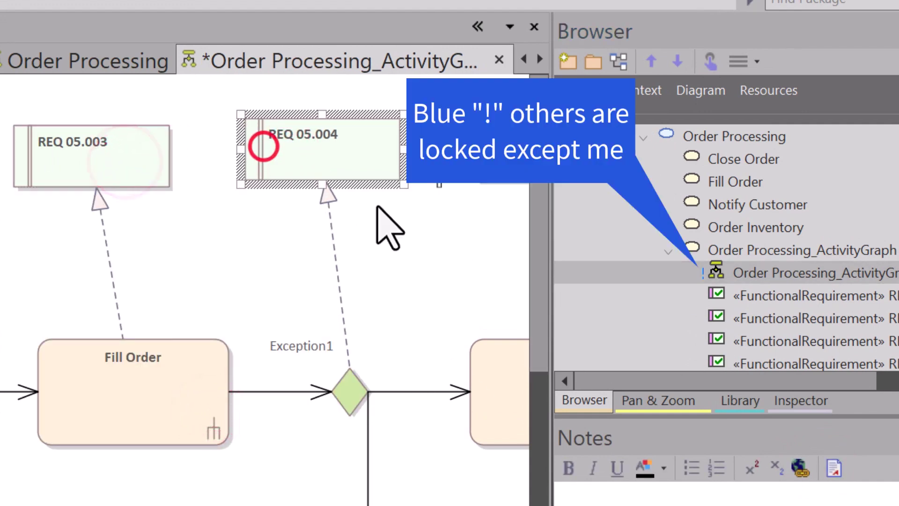
pyautogui.click(259, 241)
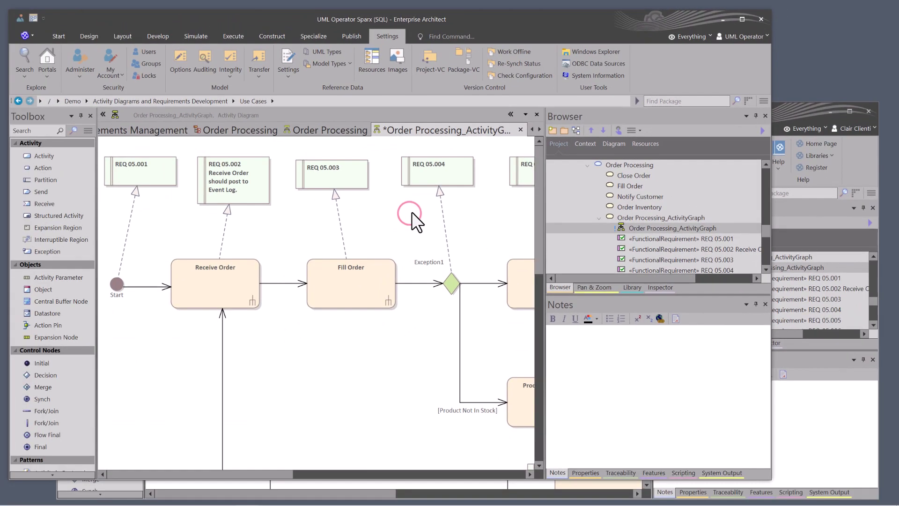
pyautogui.hotkey('ctrl', 's')
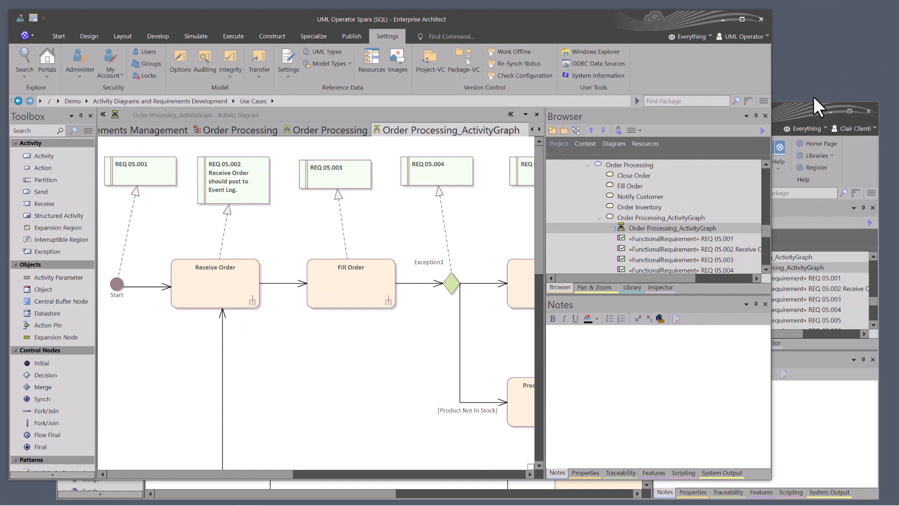
# Switch to the Client session and try to select requirements on the user-locked Order Processing_ActivityGraph diagram.
pyautogui.click(800, 104)
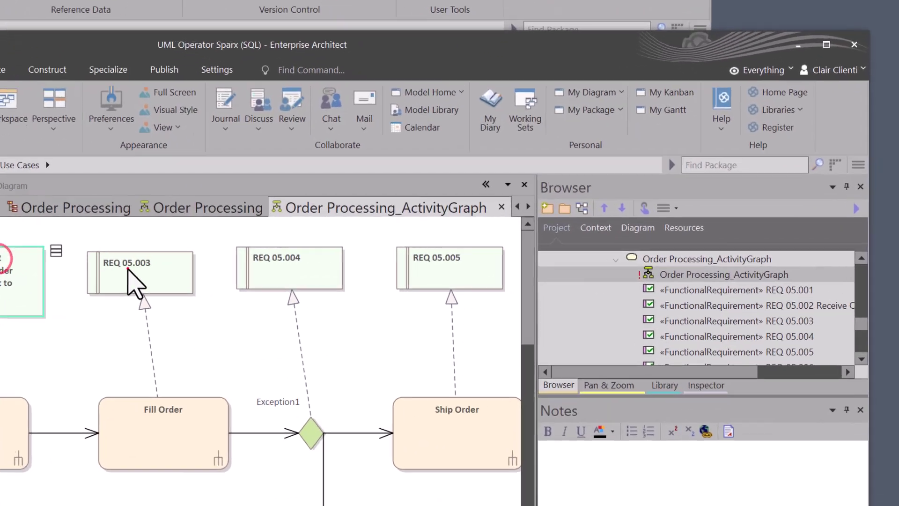
pyautogui.click(374, 265)
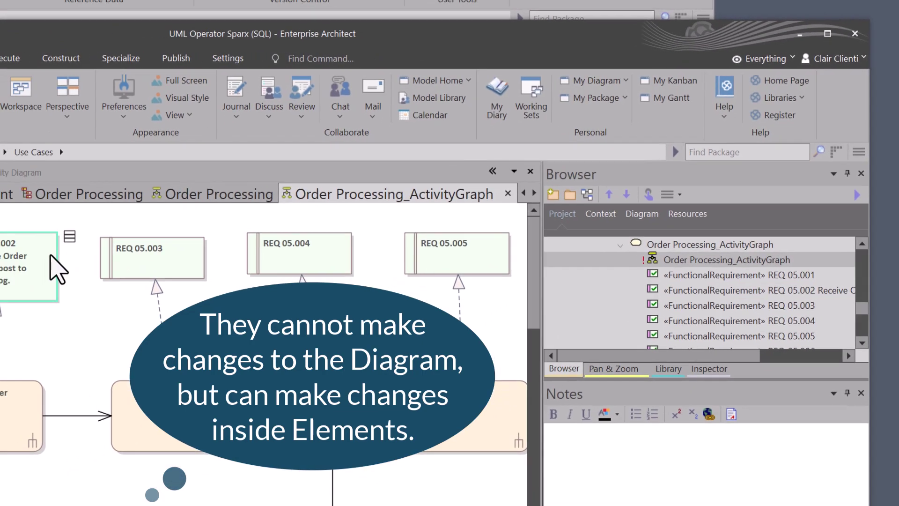
# Open the properties of REQ 05.002 on the user-locked diagram and enter placeholder text in its notes.
pyautogui.click(30, 248)
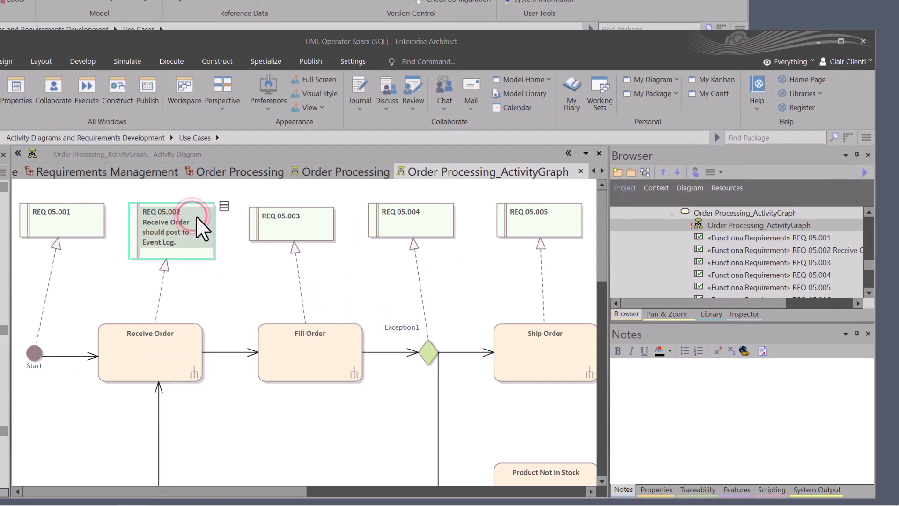
pyautogui.doubleClick(196, 217)
pyautogui.click(529, 239)
pyautogui.write('dsf')
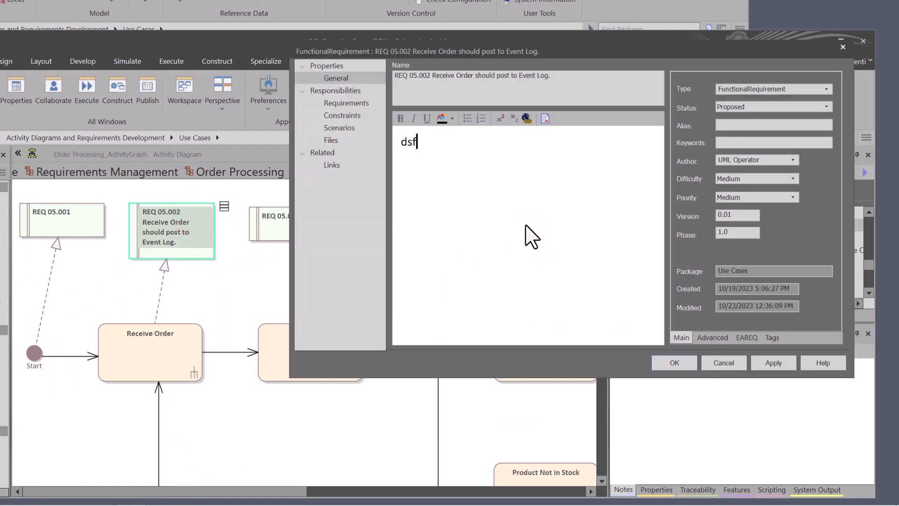
pyautogui.write('dfsdfsdfsdfsdfs')
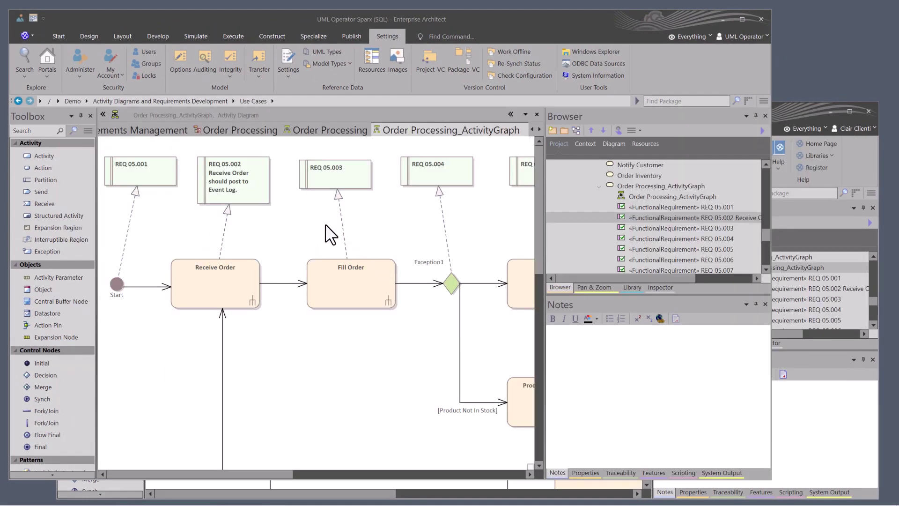
# Switch to the UMLO session and set REQ 05.002's lock type to User lock, locking user may still edit.
pyautogui.click(253, 188)
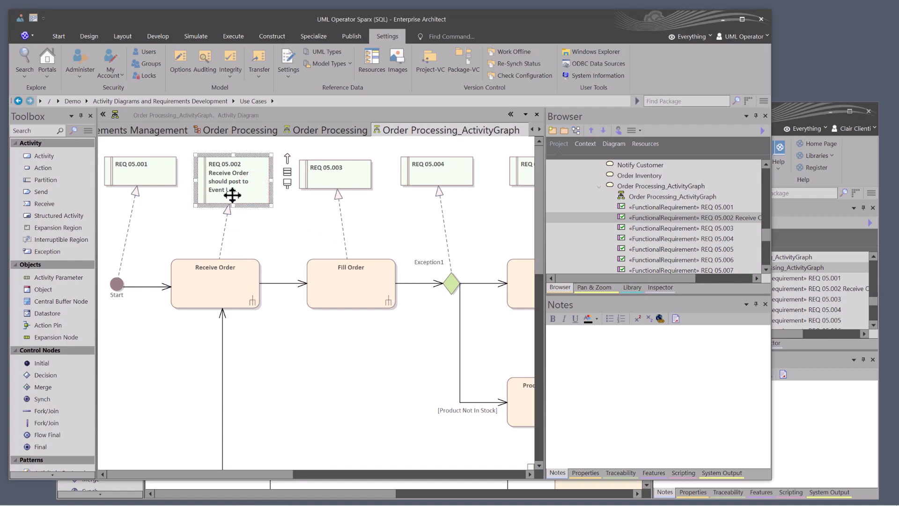
pyautogui.rightClick(238, 192)
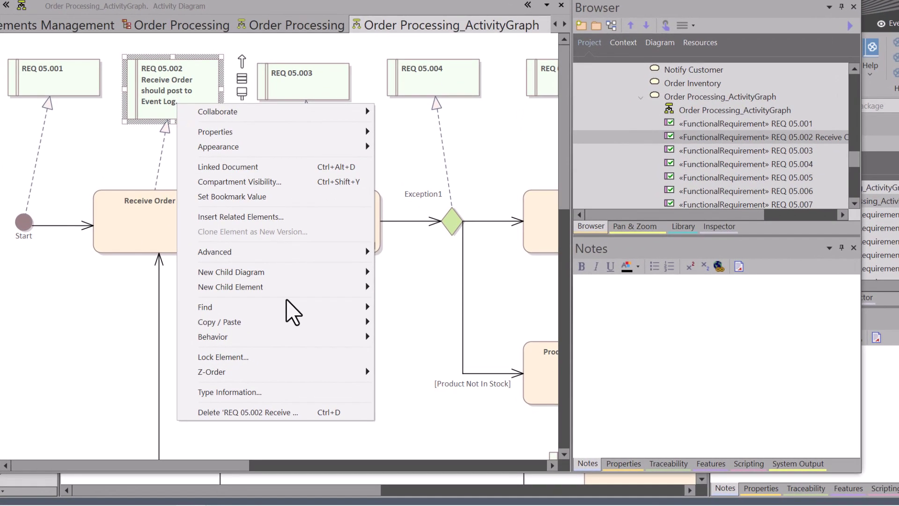
pyautogui.click(262, 362)
pyautogui.click(311, 165)
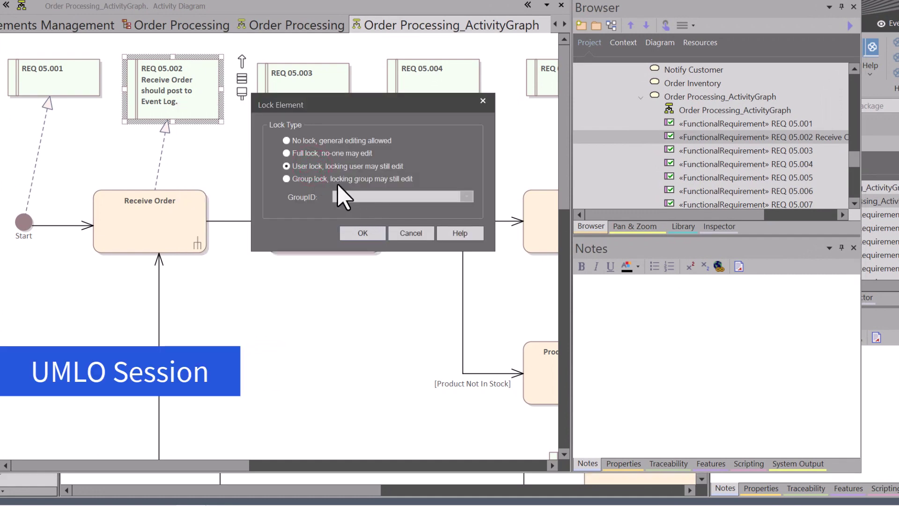
pyautogui.click(362, 233)
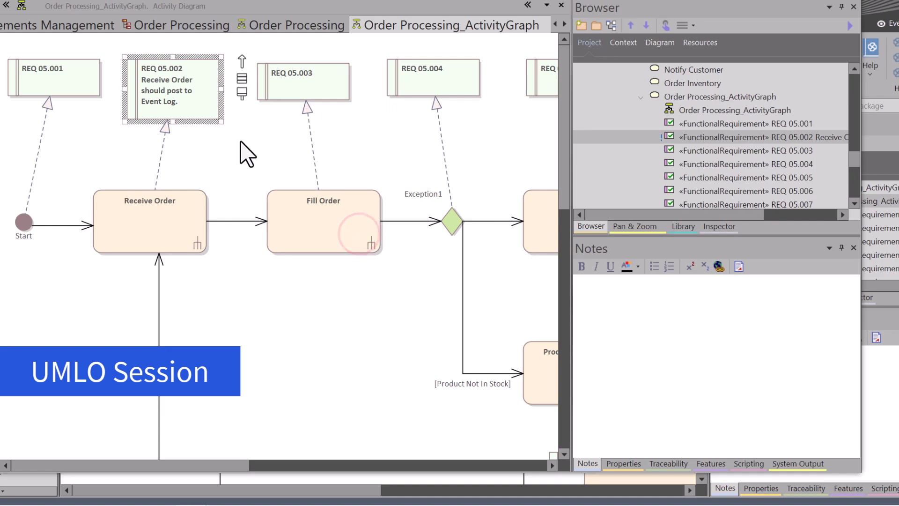
pyautogui.click(240, 141)
pyautogui.click(612, 158)
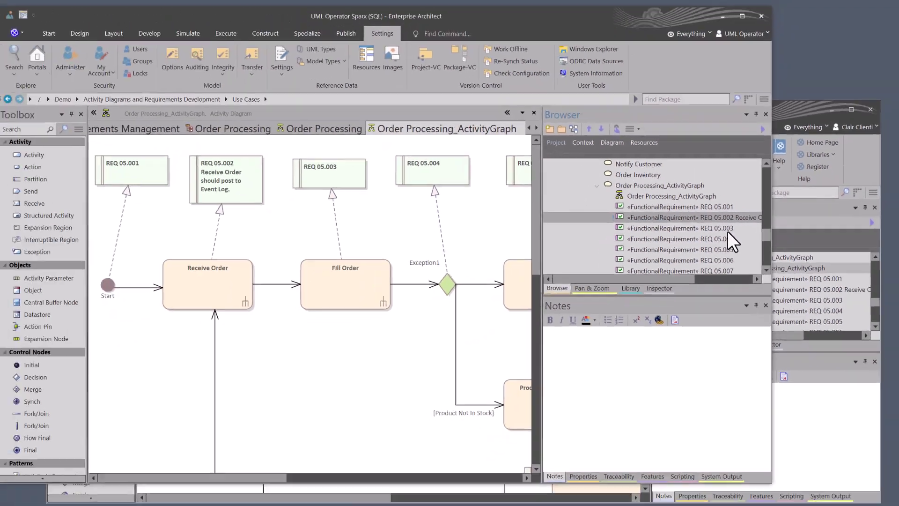
# Switch to the Client session and move REQ 05.002 slightly right on the Order Processing_ActivityGraph diagram.
pyautogui.click(784, 108)
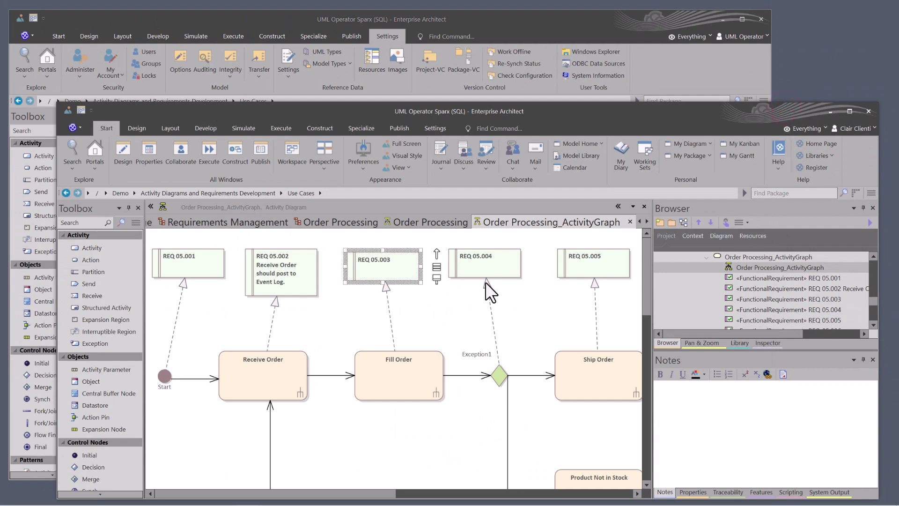
pyautogui.click(341, 311)
pyautogui.click(301, 280)
pyautogui.moveTo(303, 284); pyautogui.dragTo(307, 274)
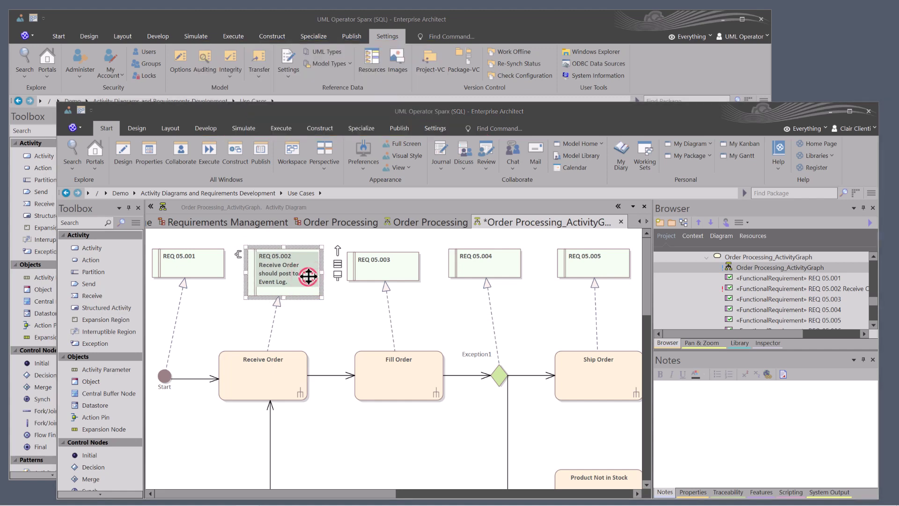
# Try to edit the notes of the user-locked REQ 05.002 in its properties, then cancel the dialog.
pyautogui.doubleClick(308, 277)
pyautogui.click(575, 234)
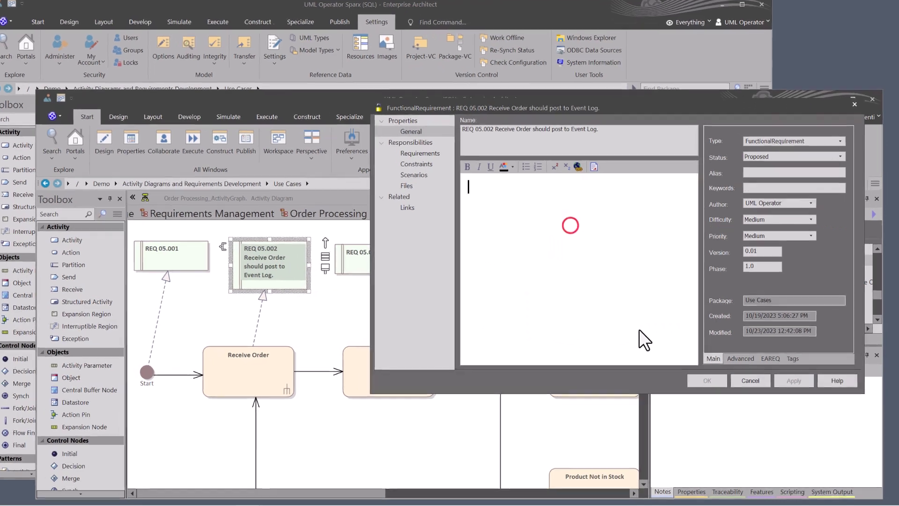
pyautogui.click(704, 385)
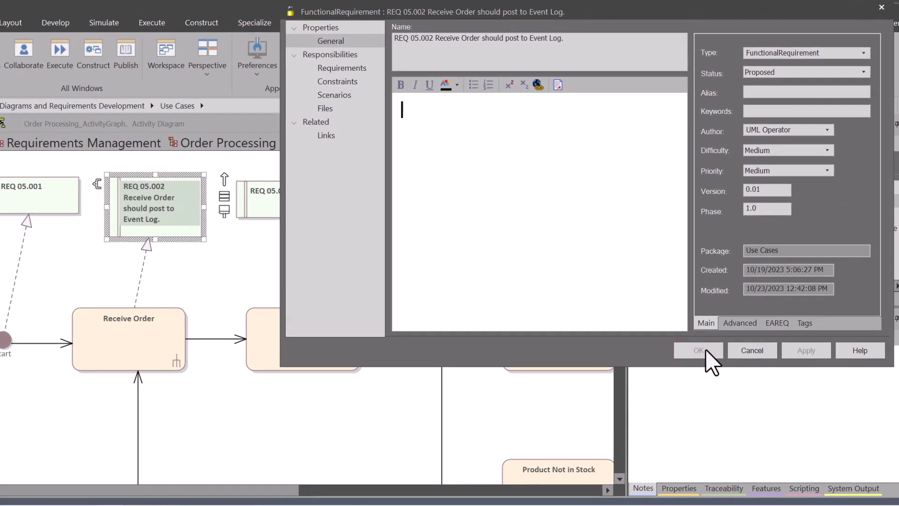
pyautogui.click(498, 169)
pyautogui.click(752, 351)
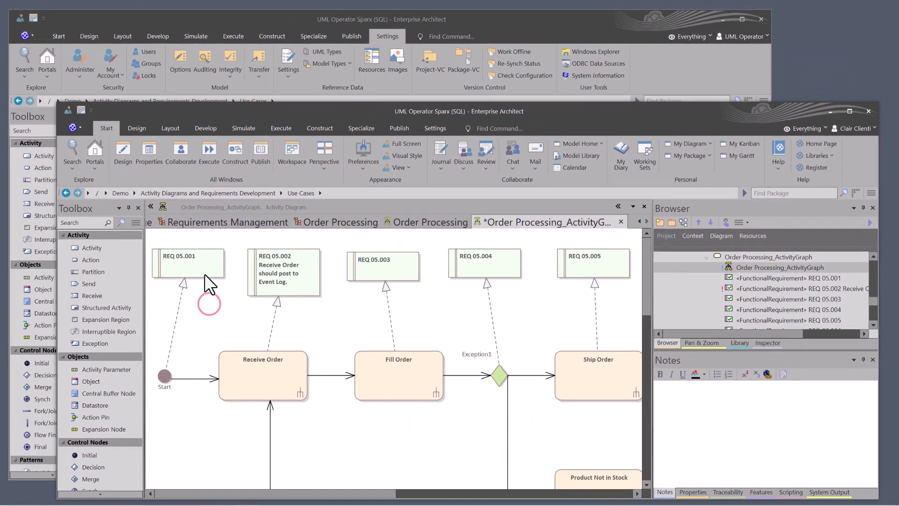
# Move REQ 05.001 slightly right on the diagram, leaving the diagram unsaved.
pyautogui.click(190, 262)
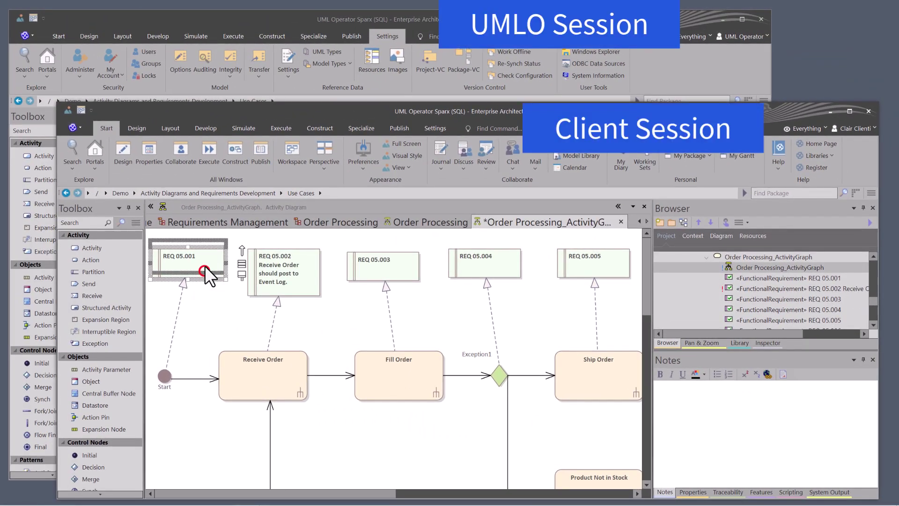
pyautogui.moveTo(206, 270); pyautogui.dragTo(207, 263)
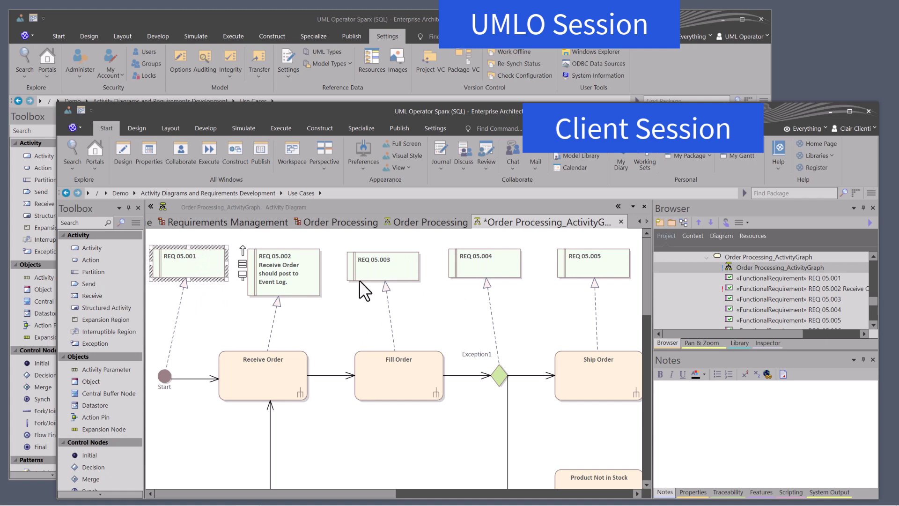
# Switch to the UMLO session and set REQ 05.002's lock type to No lock, general editing allowed.
pyautogui.click(519, 20)
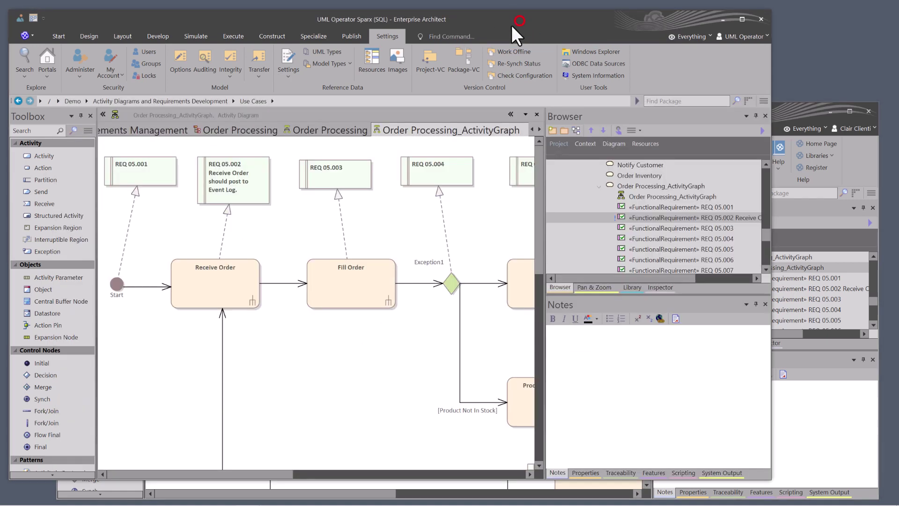
pyautogui.rightClick(237, 176)
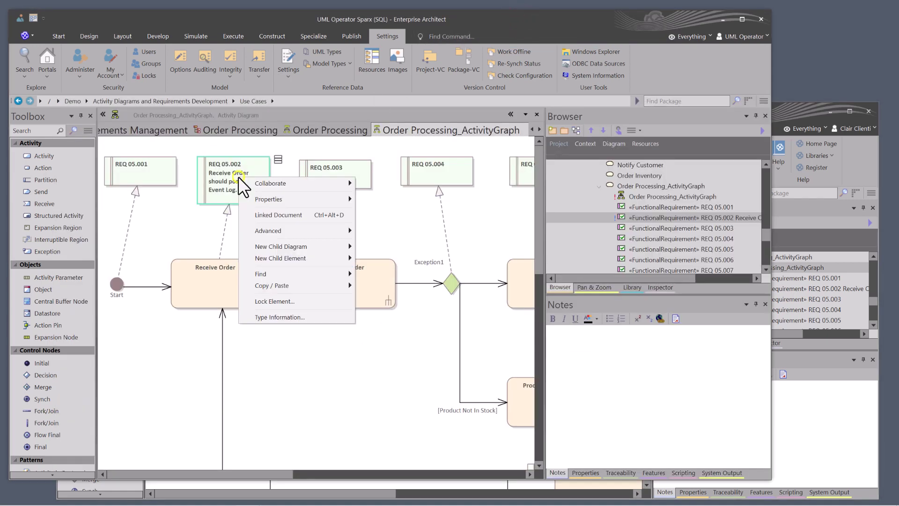
pyautogui.click(276, 301)
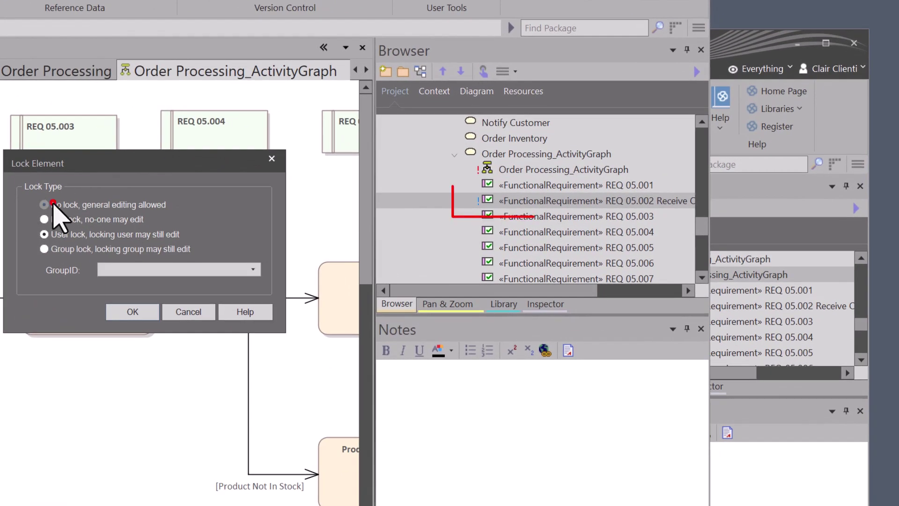
pyautogui.click(53, 204)
pyautogui.click(132, 312)
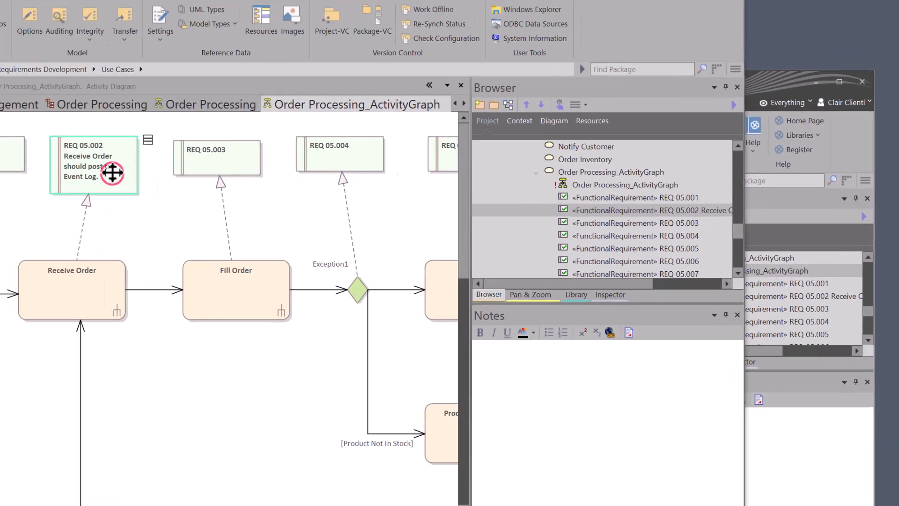
# Try to select REQ 05.002, REQ 05.001 and REQ 05.003 on the diagram being edited in the Client session.
pyautogui.click(249, 184)
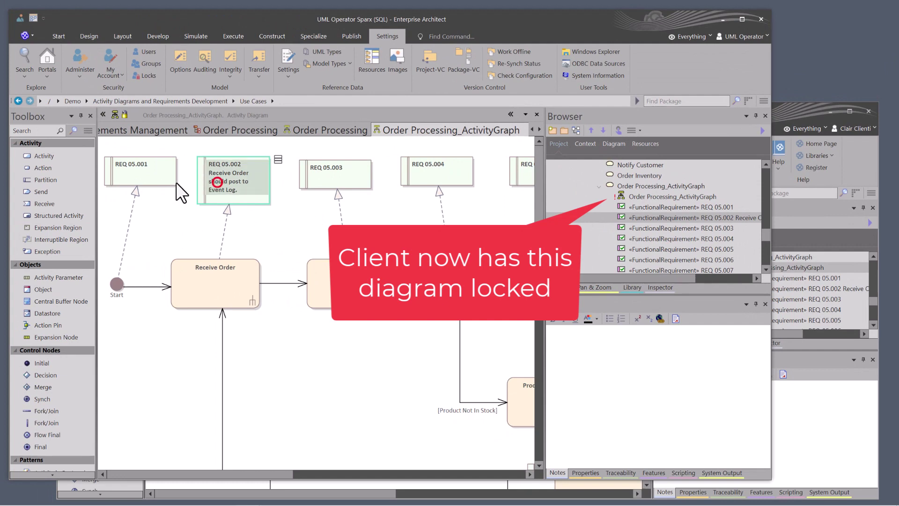
pyautogui.click(143, 172)
pyautogui.click(332, 183)
pyautogui.click(241, 182)
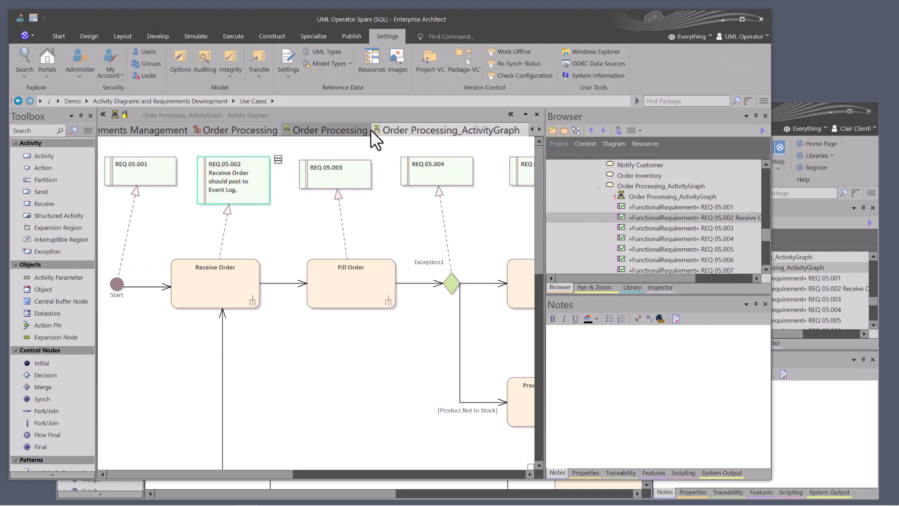
# Switch to the Client session, check whether REQ 05.002's properties are editable, and close them without changes.
pyautogui.click(792, 109)
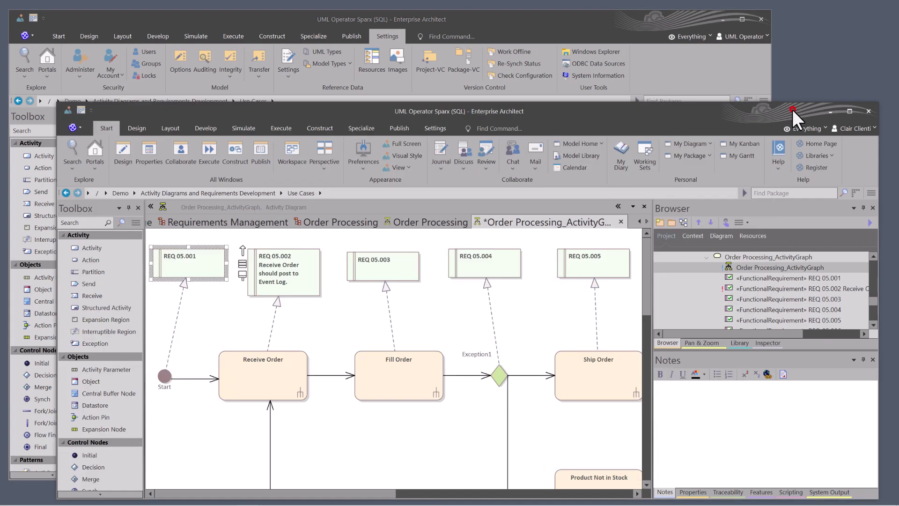
pyautogui.doubleClick(299, 262)
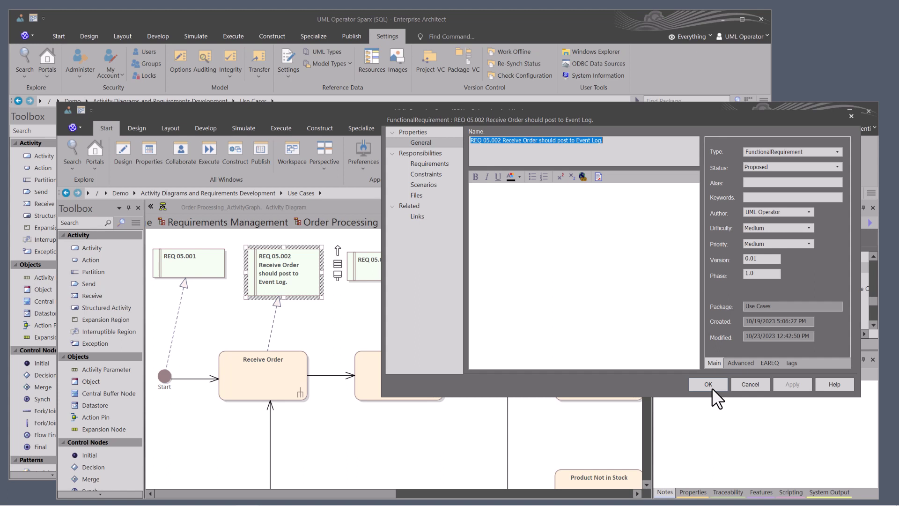
pyautogui.click(745, 386)
# Save the modified Order Processing_ActivityGraph diagram in the Client session.
pyautogui.click(738, 268)
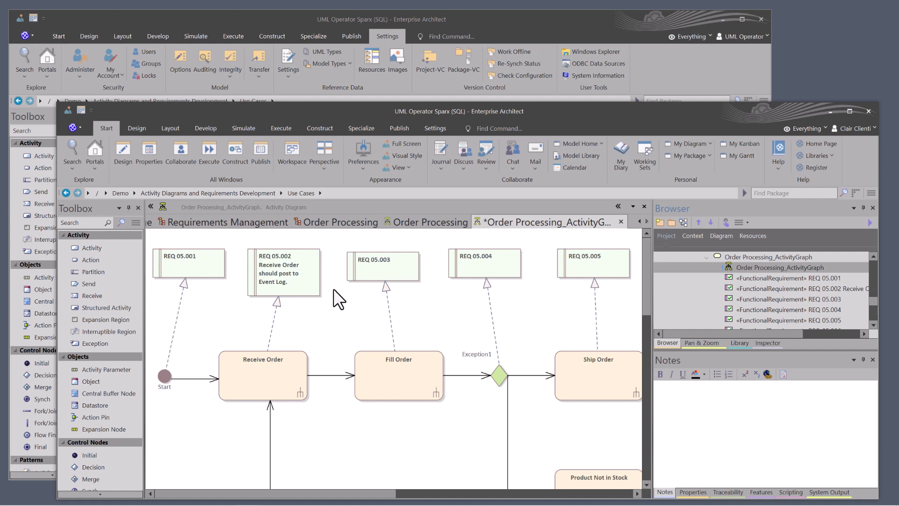
pyautogui.click(451, 319)
pyautogui.hotkey('ctrl', 's')
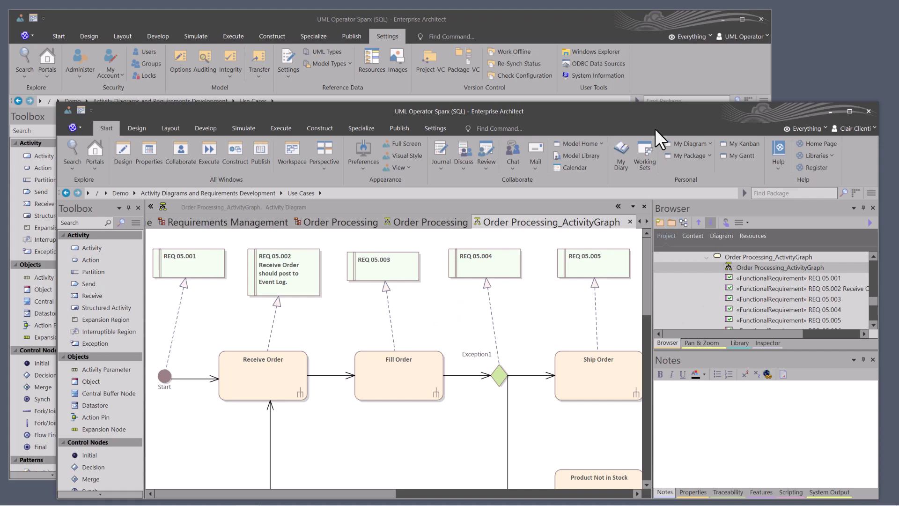
# Switch to the UMLO session and reload the Order Processing_ActivityGraph diagram modified by the other session.
pyautogui.doubleClick(521, 14)
pyautogui.click(241, 204)
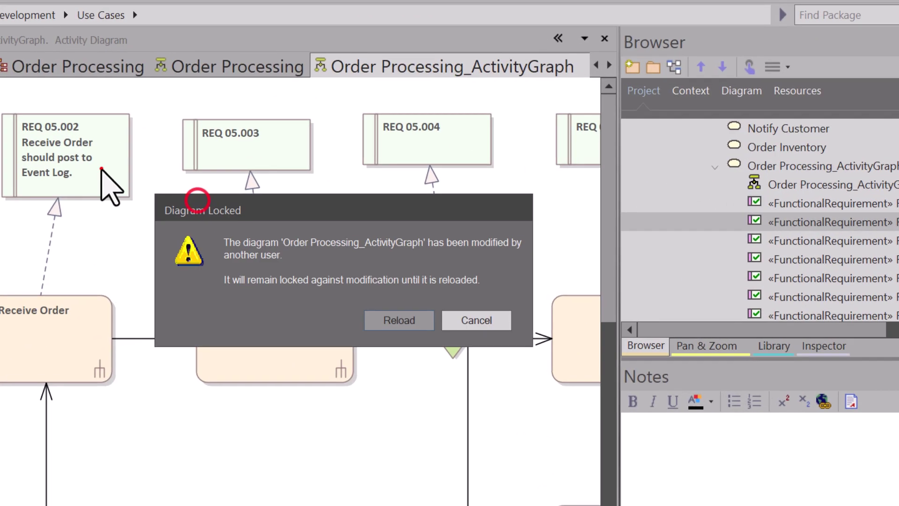
pyautogui.click(165, 179)
pyautogui.click(397, 296)
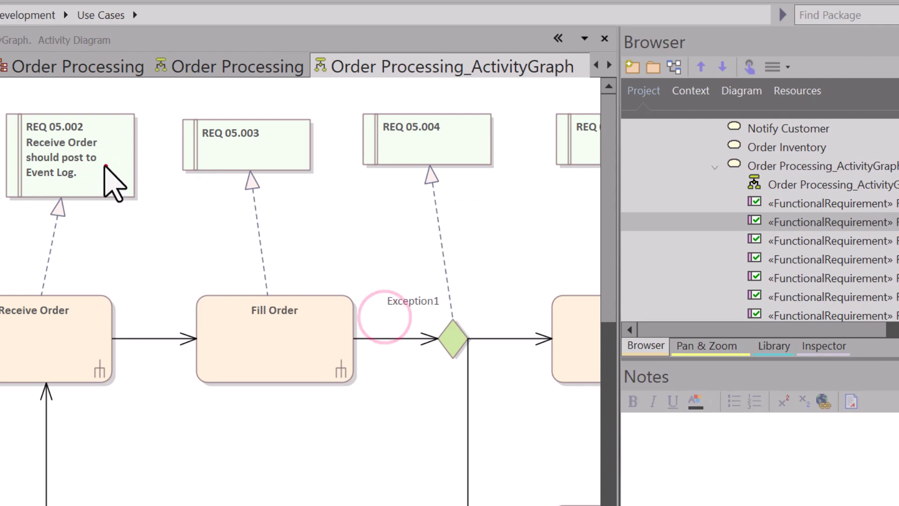
# Move REQ 05.002 slightly left on the reloaded diagram and save the diagram.
pyautogui.click(96, 154)
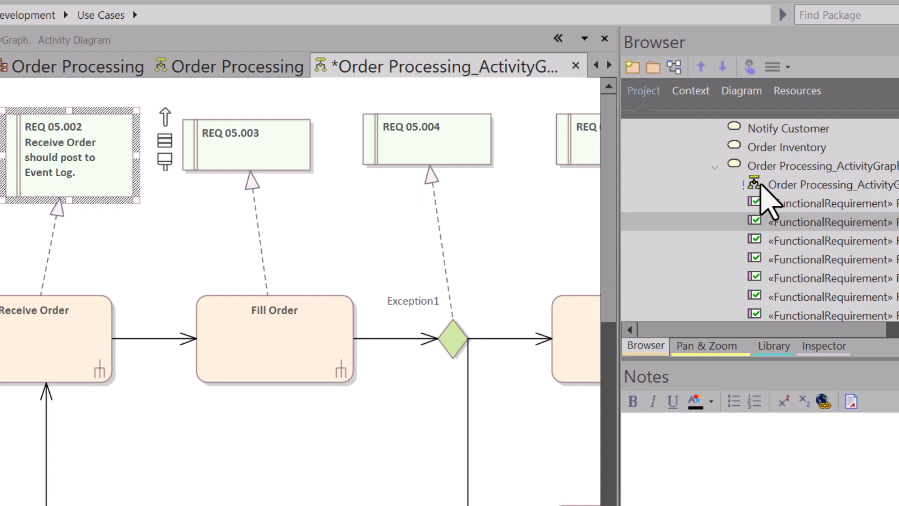
pyautogui.hotkey('ctrl', 's')
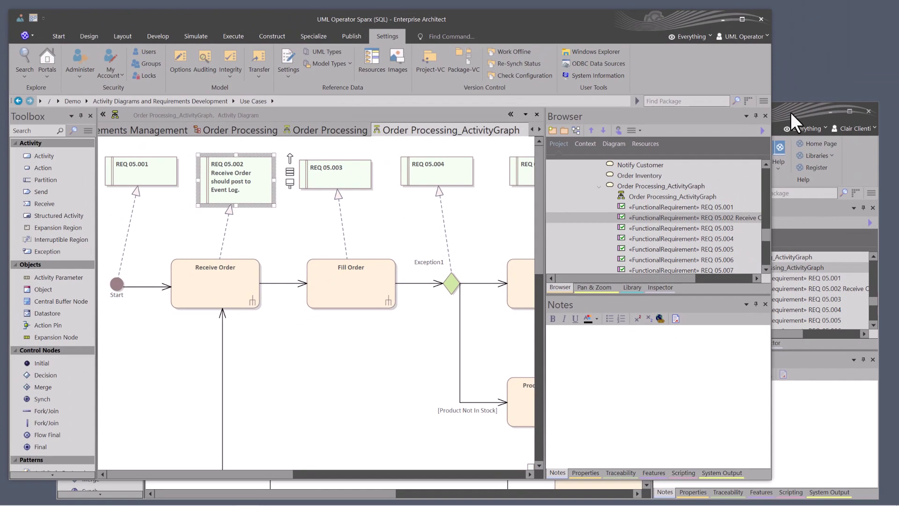
# Switch to the Client session and review the available Chat and Discuss collaboration options.
pyautogui.click(796, 109)
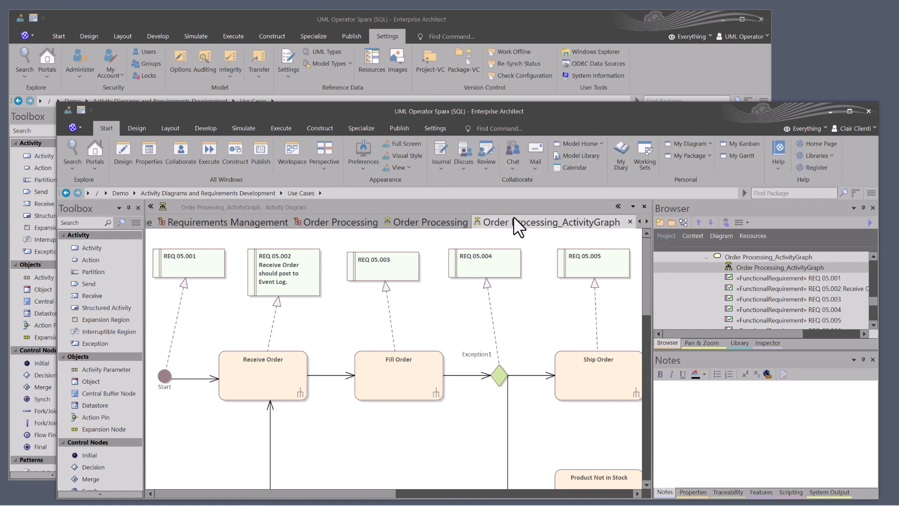
pyautogui.click(516, 166)
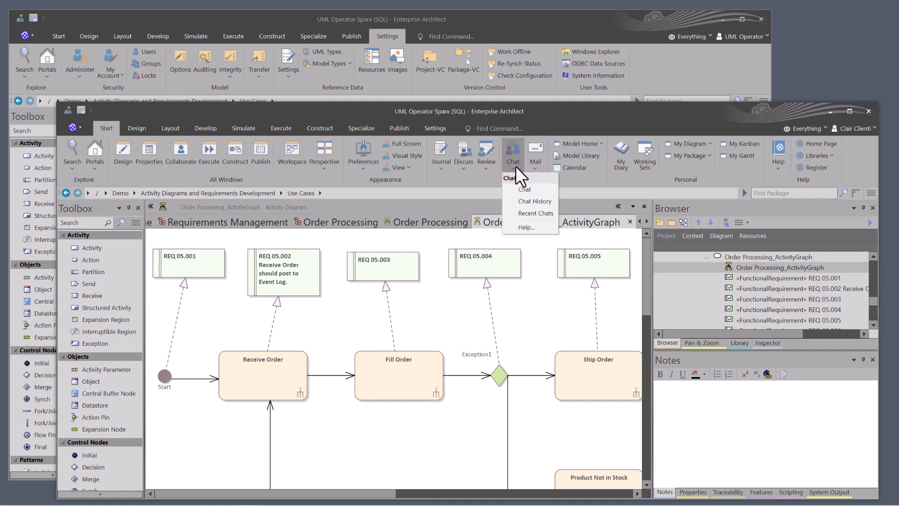
pyautogui.click(463, 171)
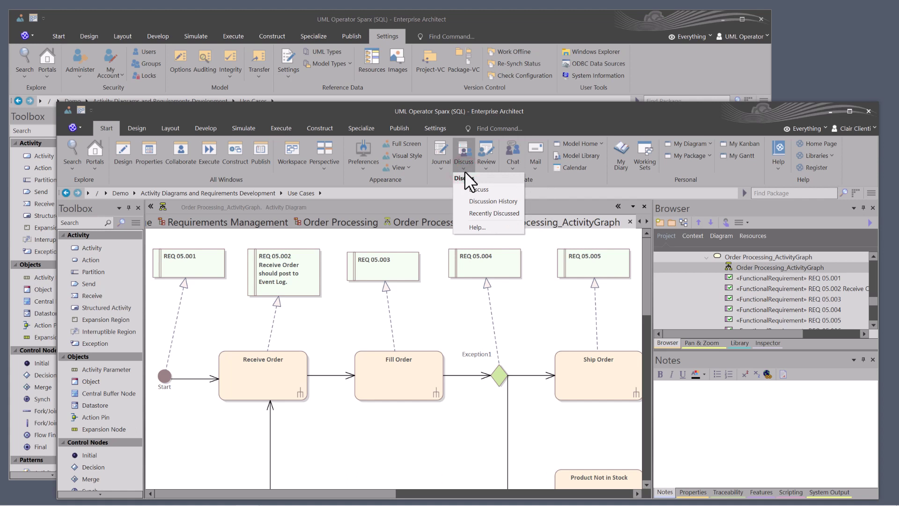
pyautogui.click(425, 314)
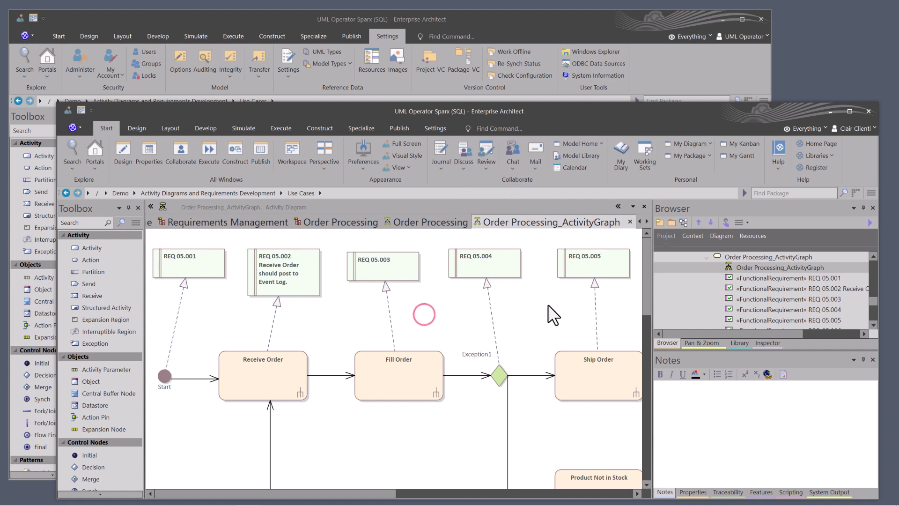
# Check the lock options for the Order Processing_ActivityGraph diagram in the Client session without applying a lock.
pyautogui.rightClick(735, 269)
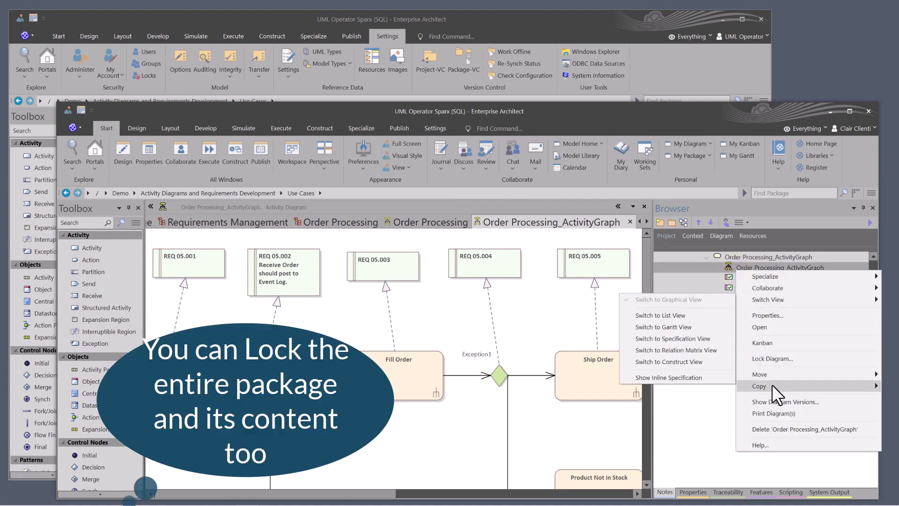
pyautogui.click(774, 357)
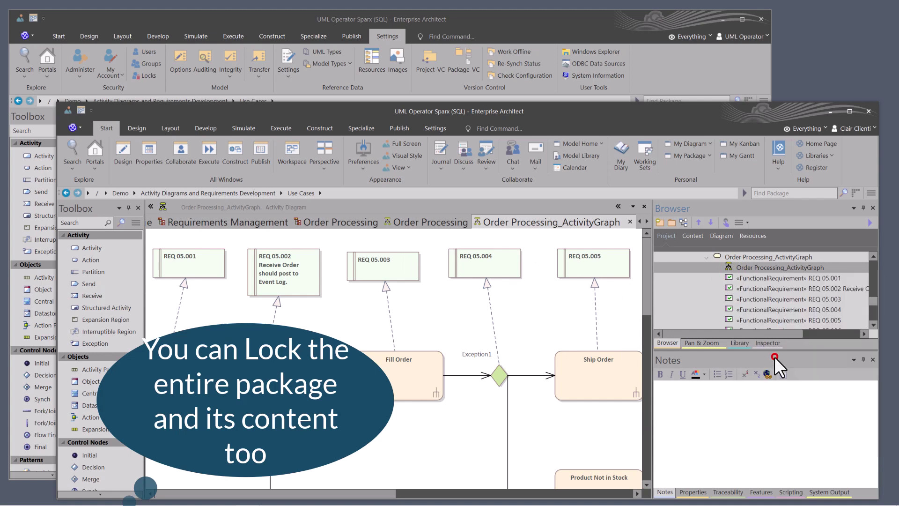
pyautogui.click(490, 347)
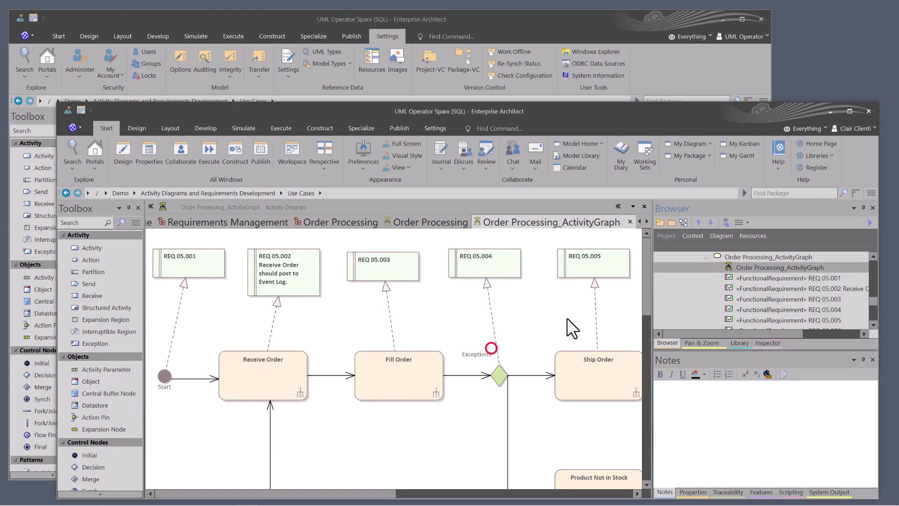
# View the available lock types for the REQ 05.003 element on the diagram and leave its lock setting unchanged.
pyautogui.click(471, 266)
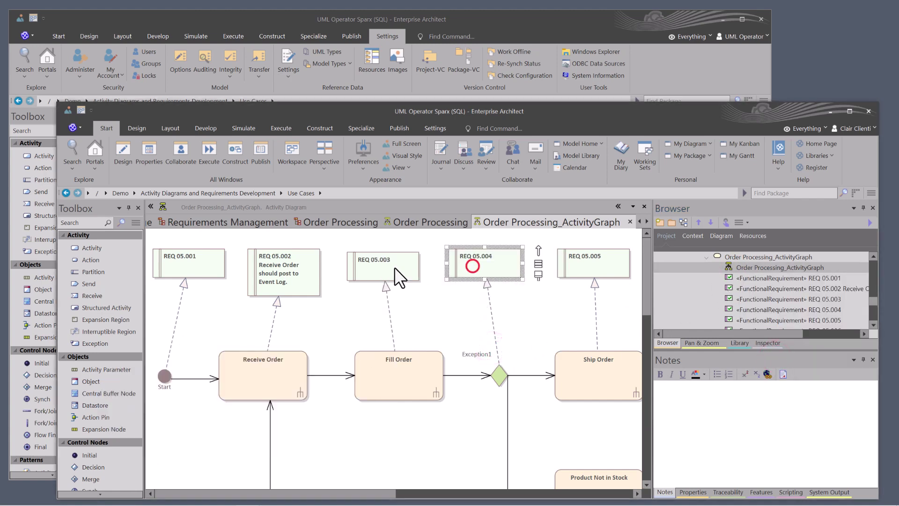
pyautogui.click(394, 267)
pyautogui.rightClick(393, 266)
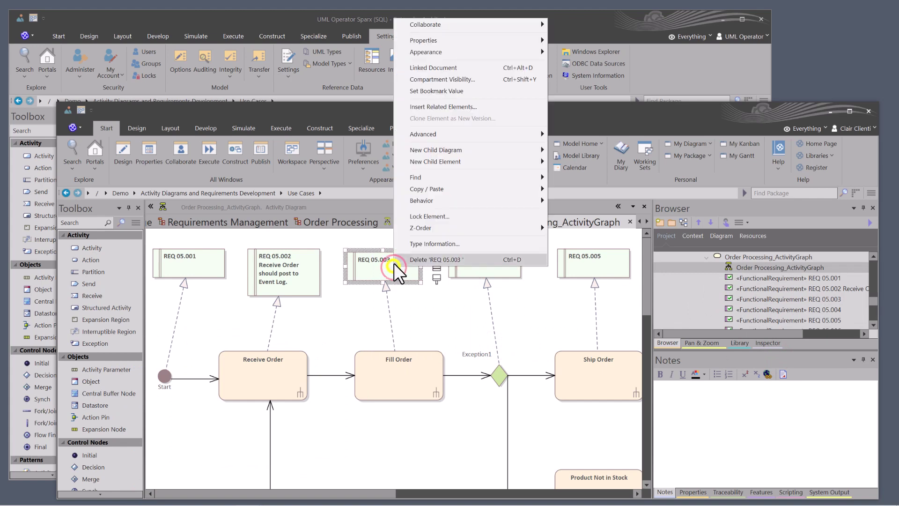
pyautogui.click(427, 214)
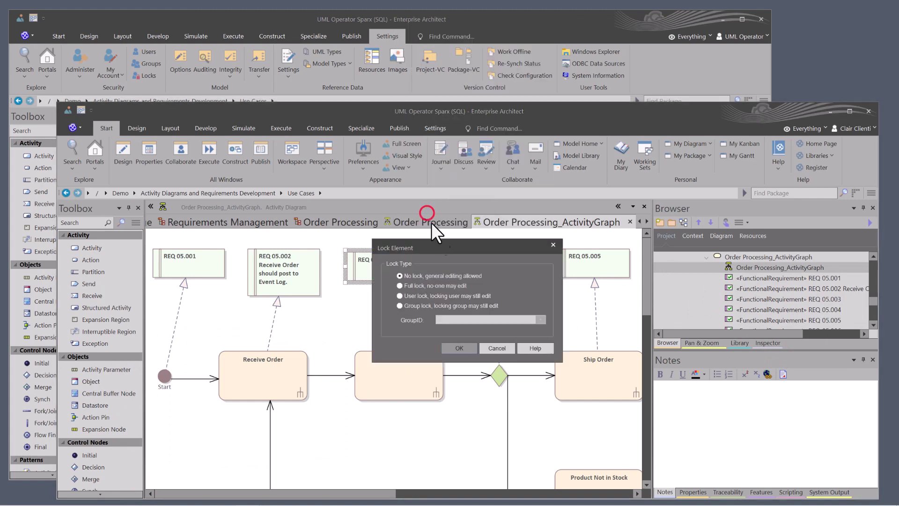
pyautogui.click(496, 346)
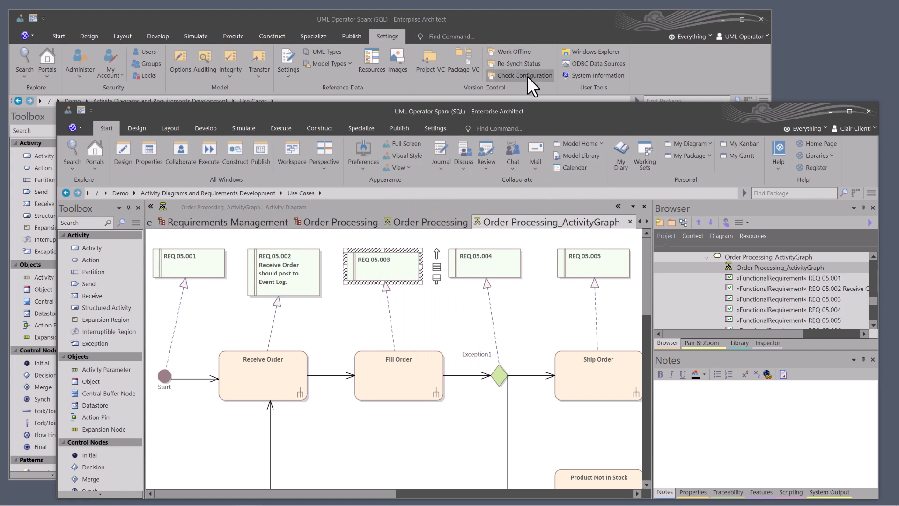
# Switch to the UMLO session and try selecting the REQ 05.002, REQ 05.003 and REQ 05.004 elements on the locked Order Processing_ActivityGraph diagram.
pyautogui.click(521, 24)
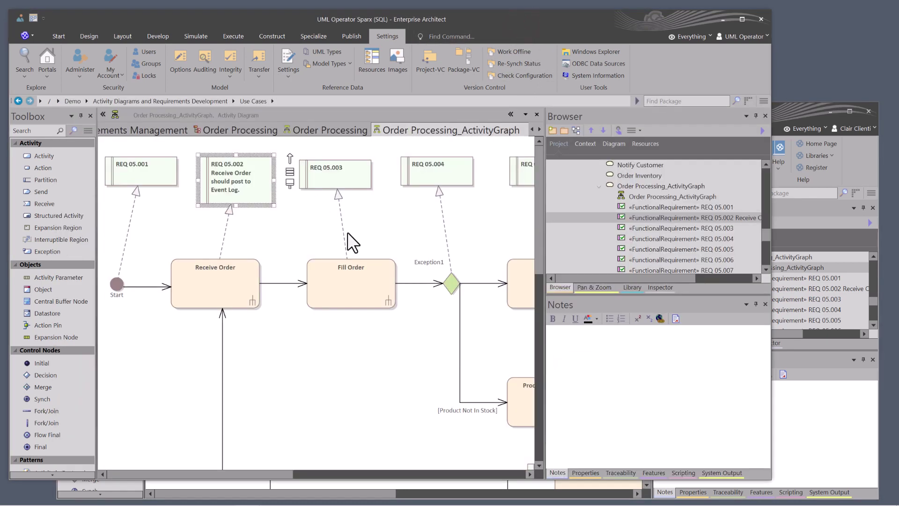
pyautogui.click(301, 347)
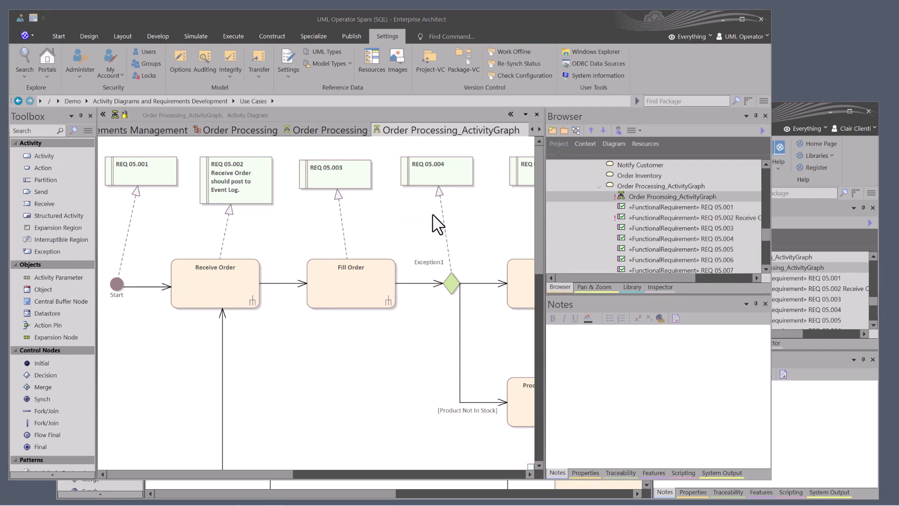
pyautogui.click(627, 198)
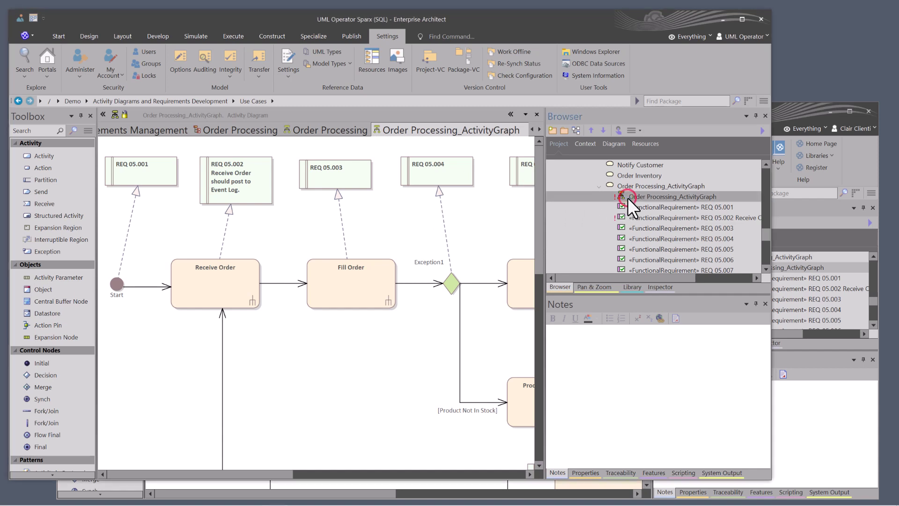
pyautogui.click(352, 177)
pyautogui.click(250, 169)
pyautogui.click(341, 170)
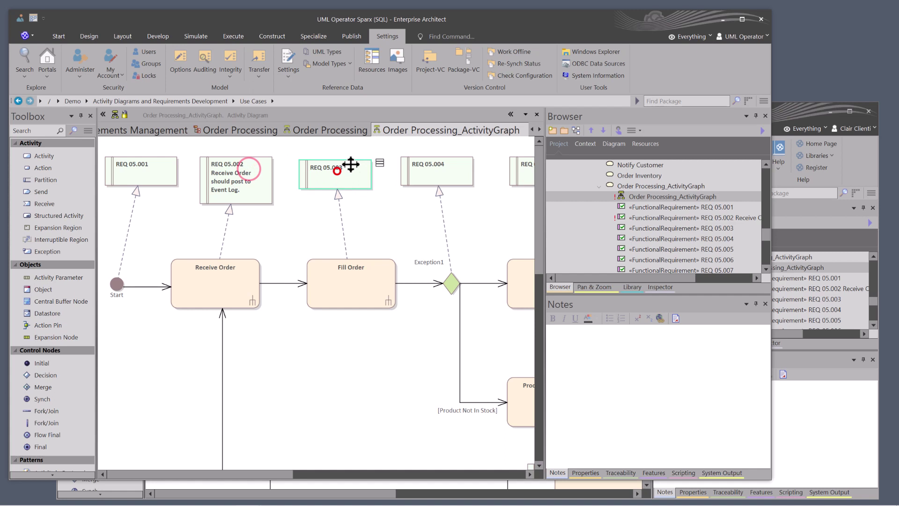
pyautogui.click(456, 167)
# Inspect the properties of the locked REQ 05.002 requirement, checking its notes field for editing, and close them without changes.
pyautogui.click(638, 217)
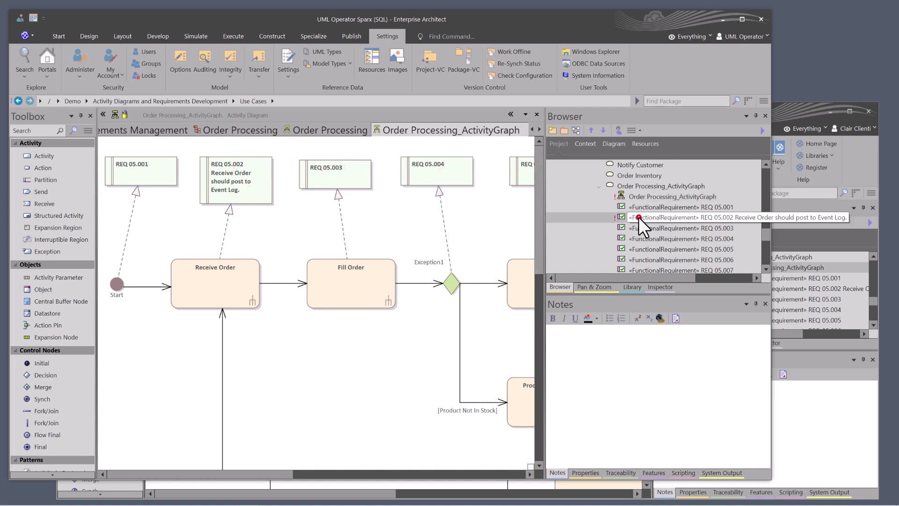
pyautogui.click(231, 167)
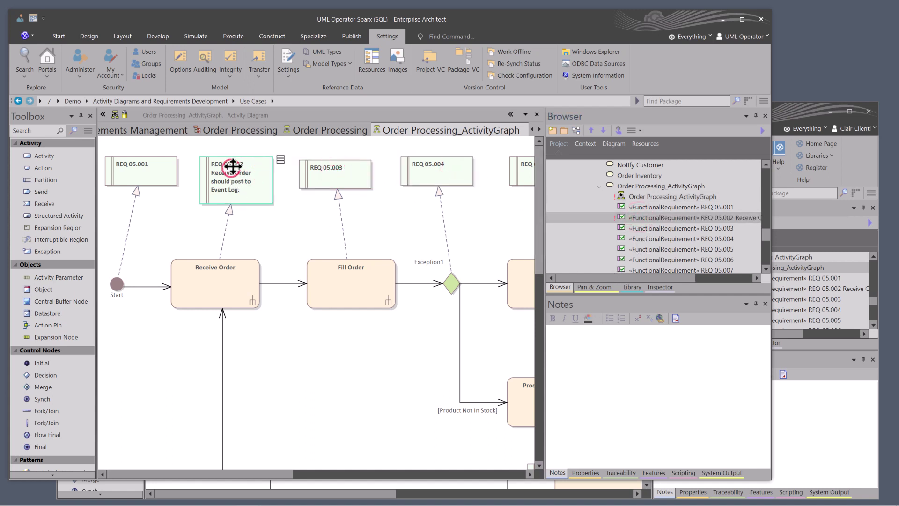
pyautogui.click(259, 191)
pyautogui.click(251, 190)
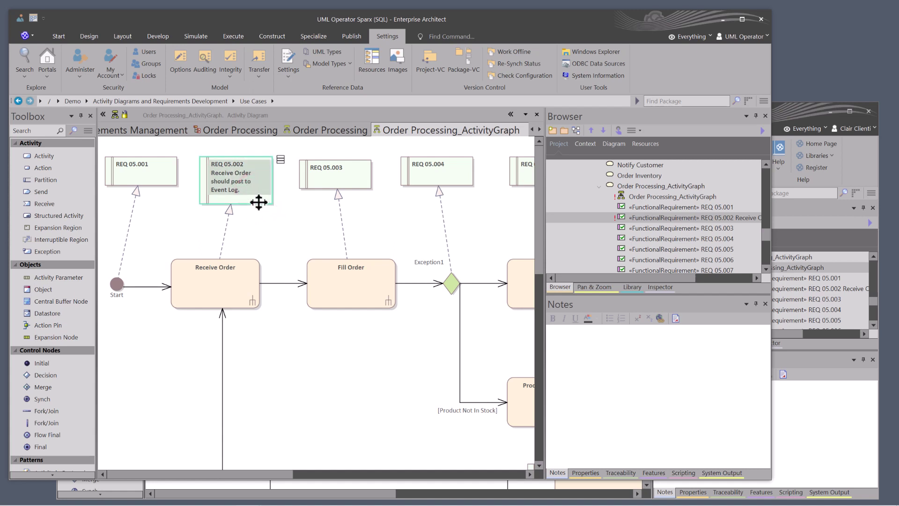
pyautogui.doubleClick(259, 201)
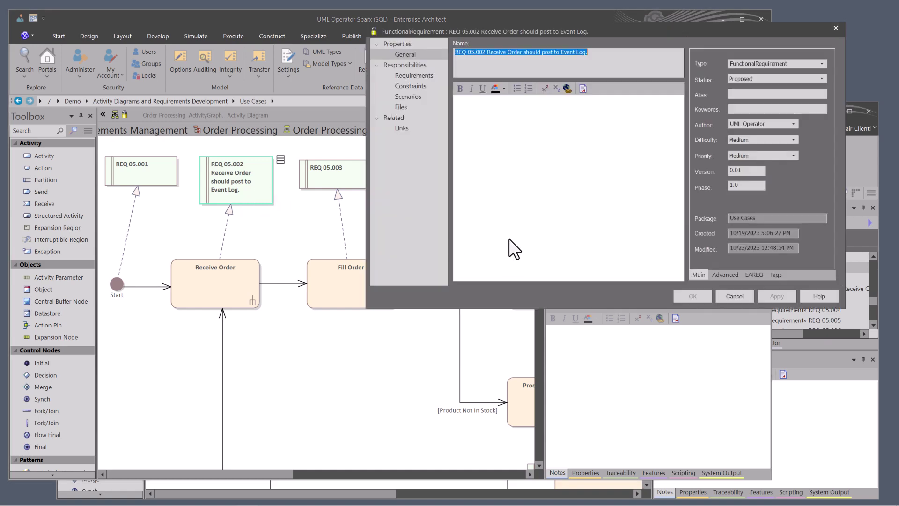
pyautogui.click(509, 240)
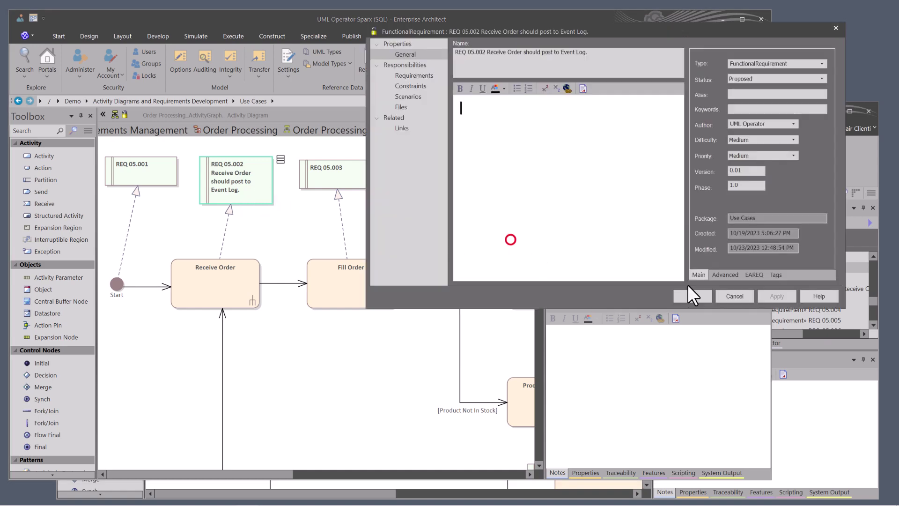
pyautogui.click(747, 298)
pyautogui.click(365, 342)
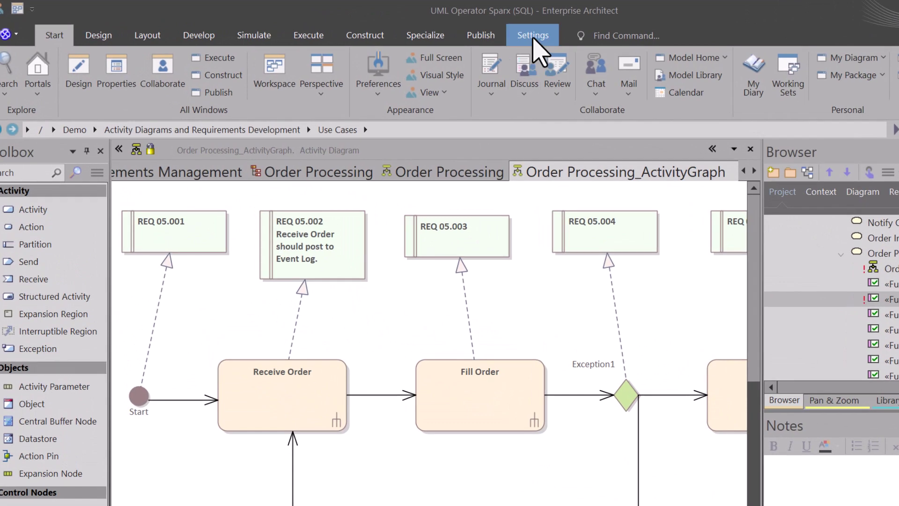
# Open Manage Locks and review the active diagram and element locks for all users and groups.
pyautogui.click(387, 36)
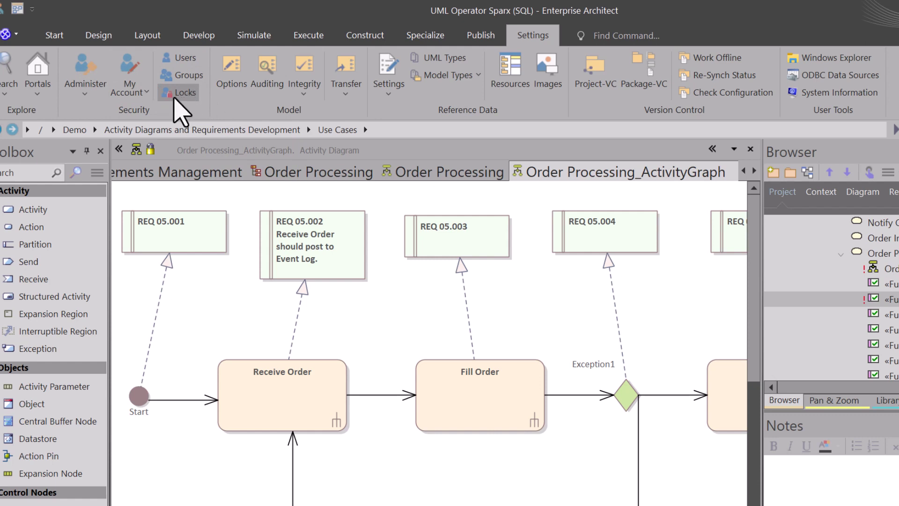
pyautogui.click(180, 93)
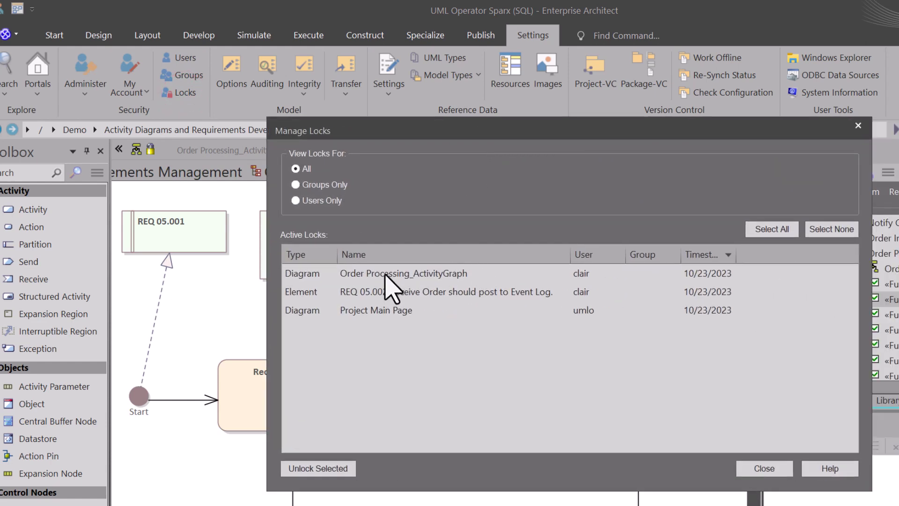
pyautogui.click(588, 272)
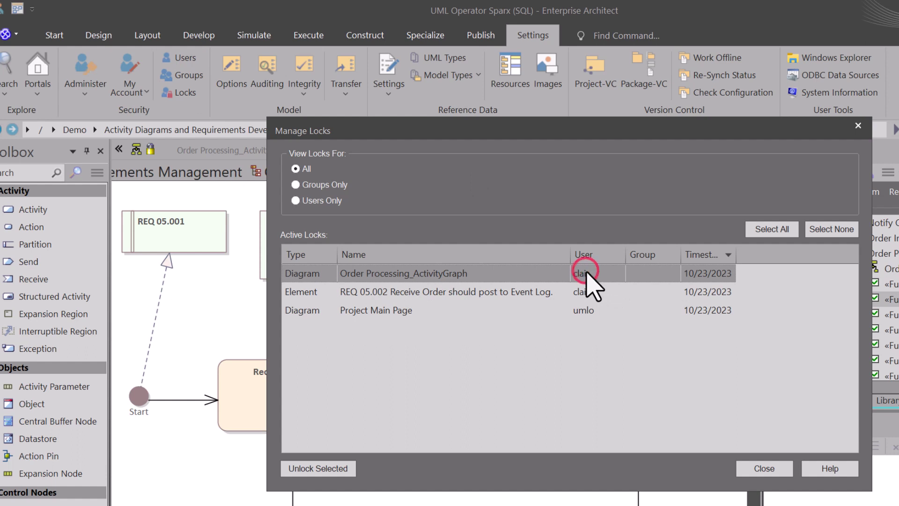
pyautogui.click(409, 272)
pyautogui.click(406, 291)
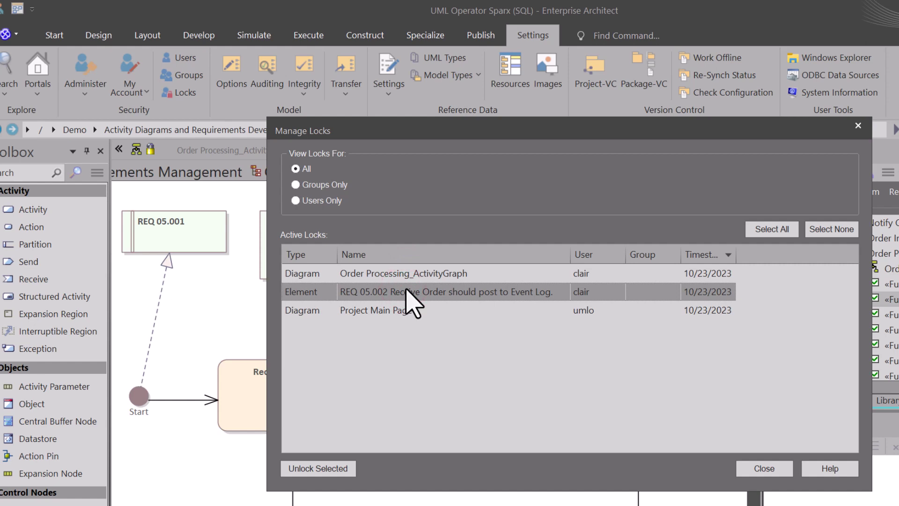
pyautogui.click(397, 310)
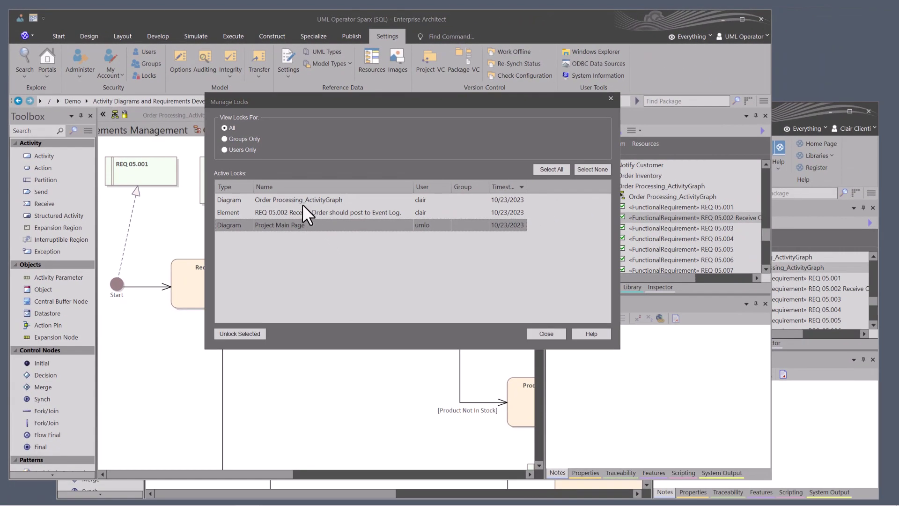
# Examine which user holds the locks on the Order Processing_ActivityGraph diagram and REQ 05.002, and close the lock list.
pyautogui.click(296, 199)
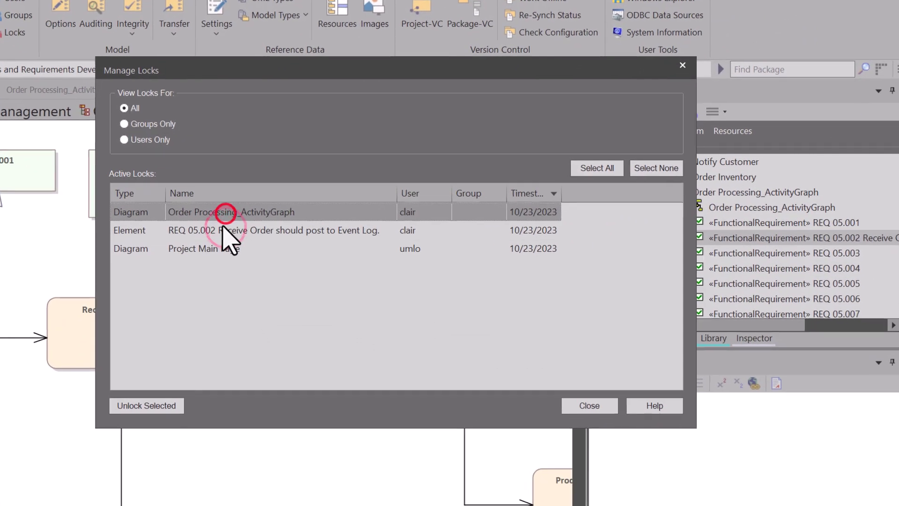
pyautogui.click(224, 226)
pyautogui.click(221, 210)
pyautogui.click(219, 227)
pyautogui.click(217, 210)
pyautogui.click(211, 224)
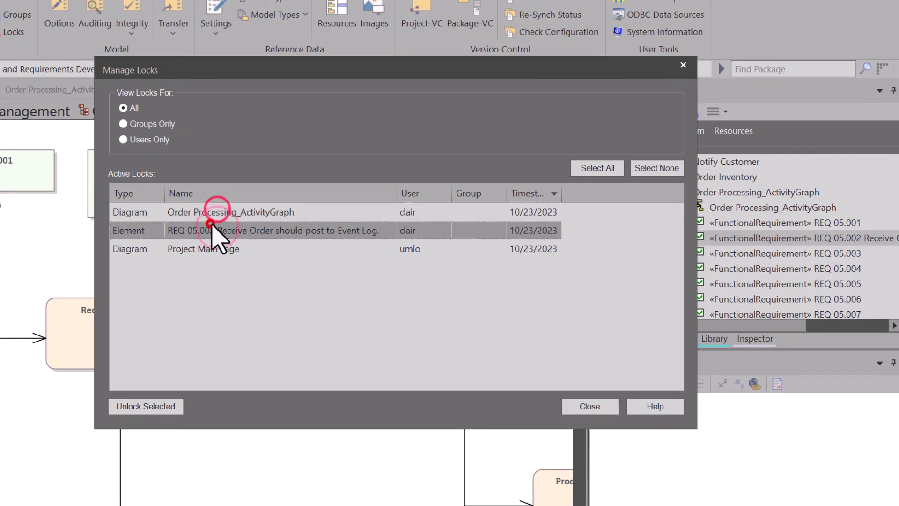
pyautogui.click(210, 209)
pyautogui.click(208, 227)
pyautogui.click(407, 213)
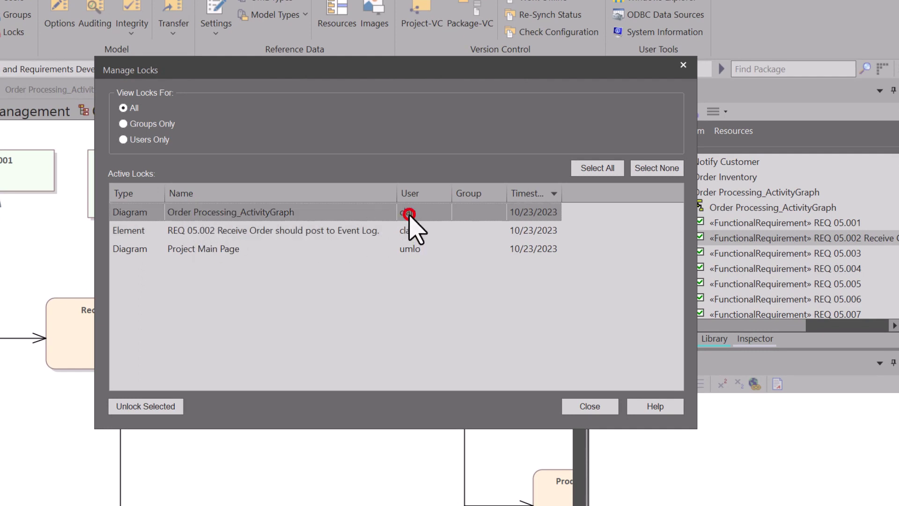
pyautogui.click(408, 229)
pyautogui.click(406, 213)
pyautogui.click(409, 229)
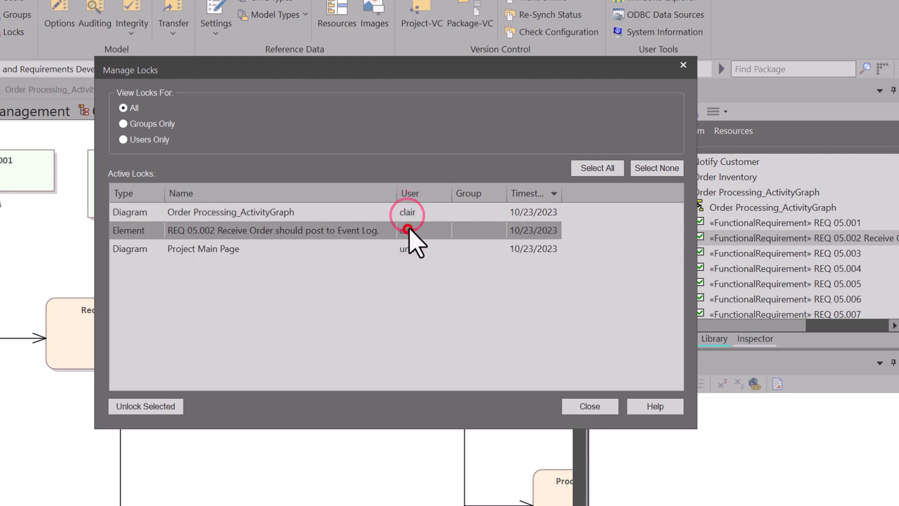
pyautogui.click(407, 213)
pyautogui.click(409, 230)
pyautogui.click(408, 213)
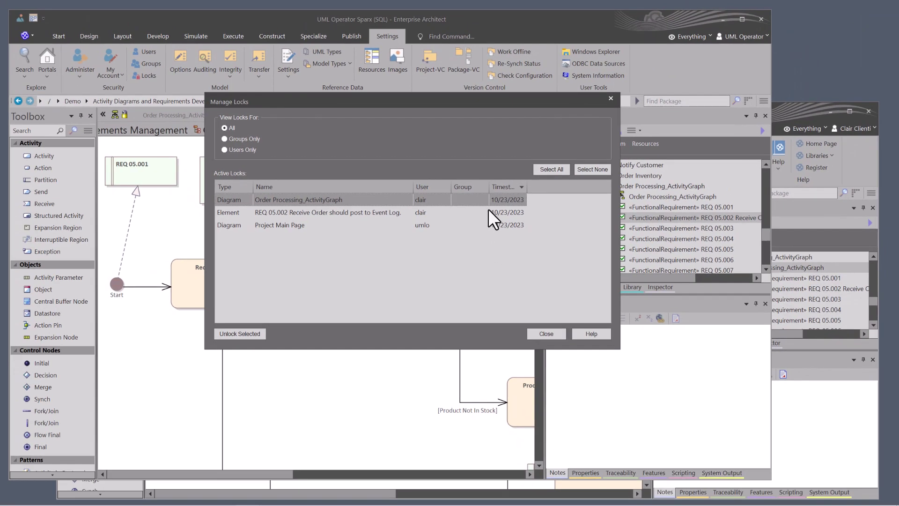
pyautogui.click(542, 334)
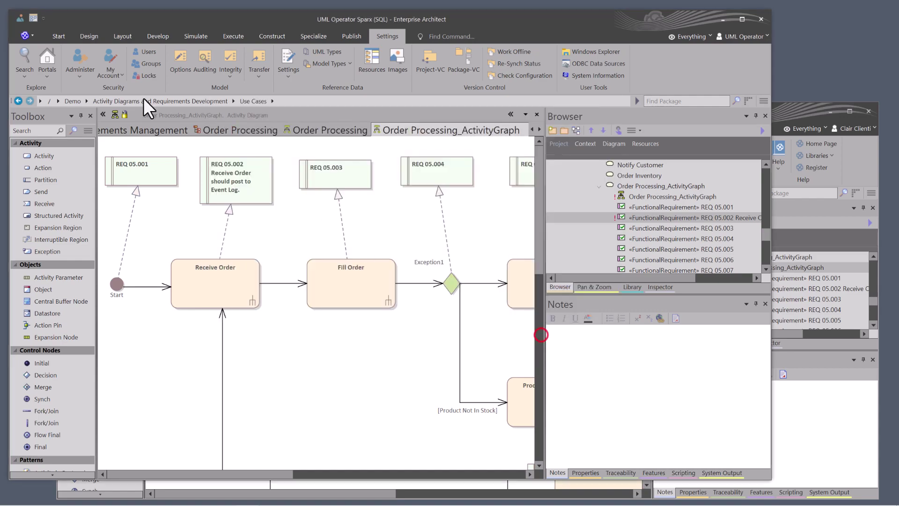
# Review the Chat collaboration options available in the UMLO session.
pyautogui.click(59, 37)
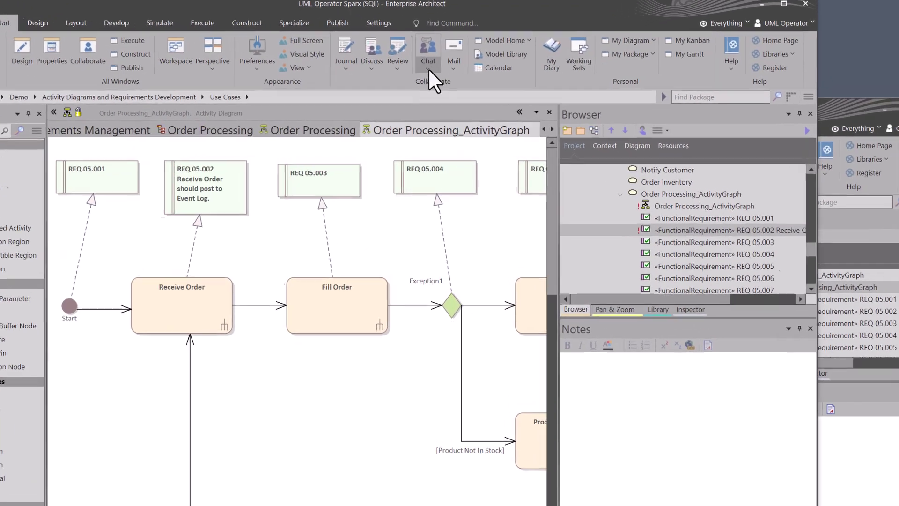
pyautogui.click(430, 69)
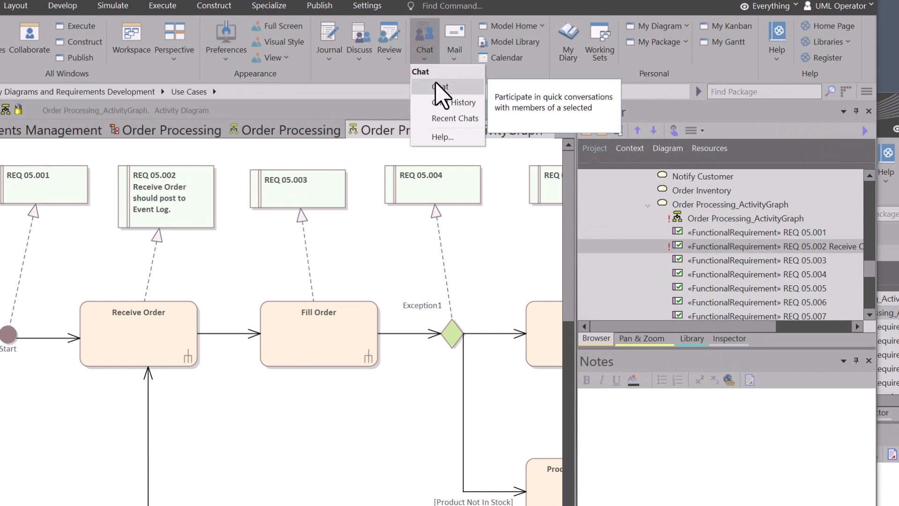
pyautogui.click(302, 421)
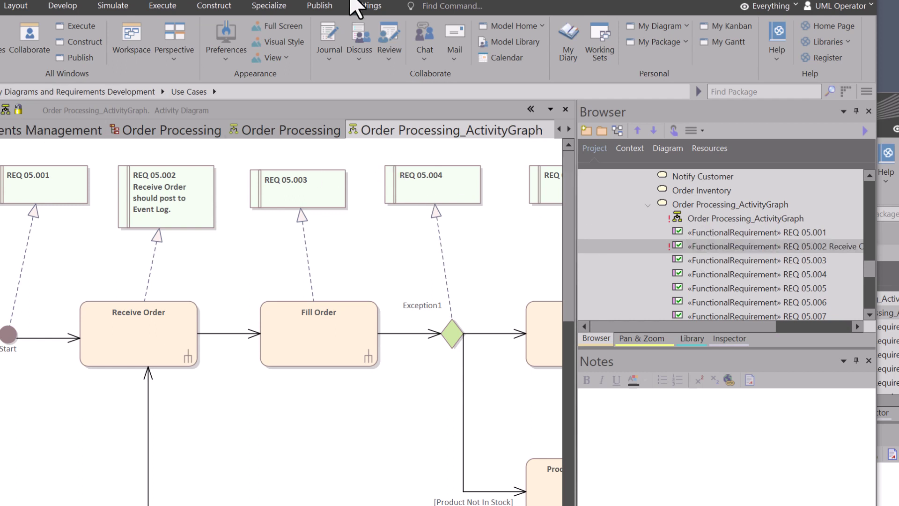
# Unlock the Order Processing_ActivityGraph diagram and the REQ 05.002 element through Manage Locks.
pyautogui.click(367, 6)
pyautogui.click(41, 58)
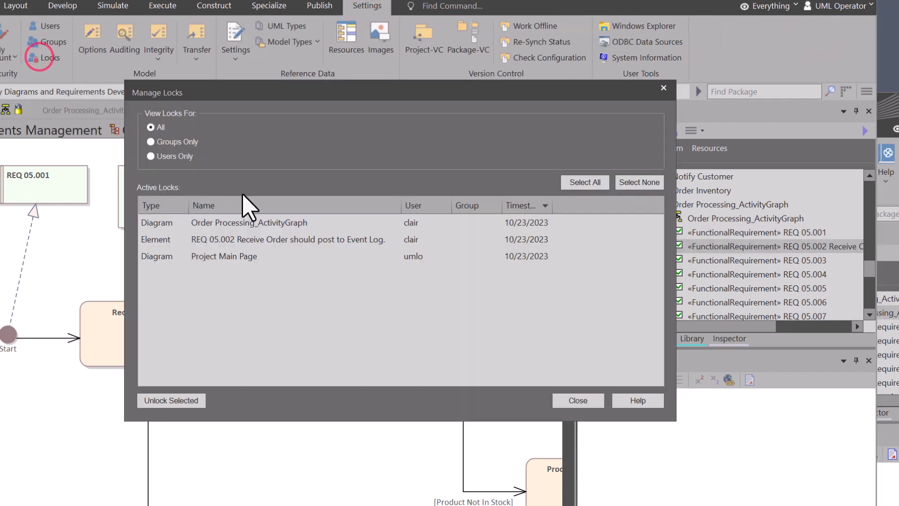
pyautogui.click(210, 224)
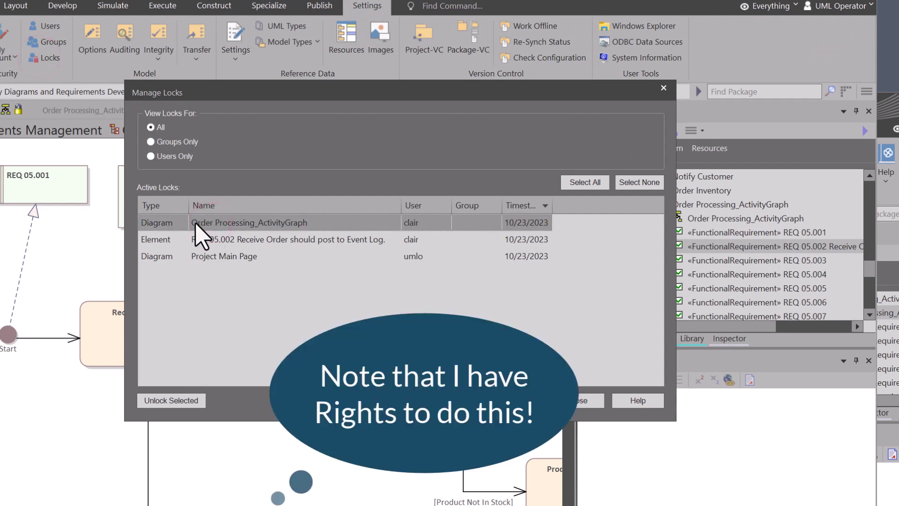
pyautogui.click(164, 400)
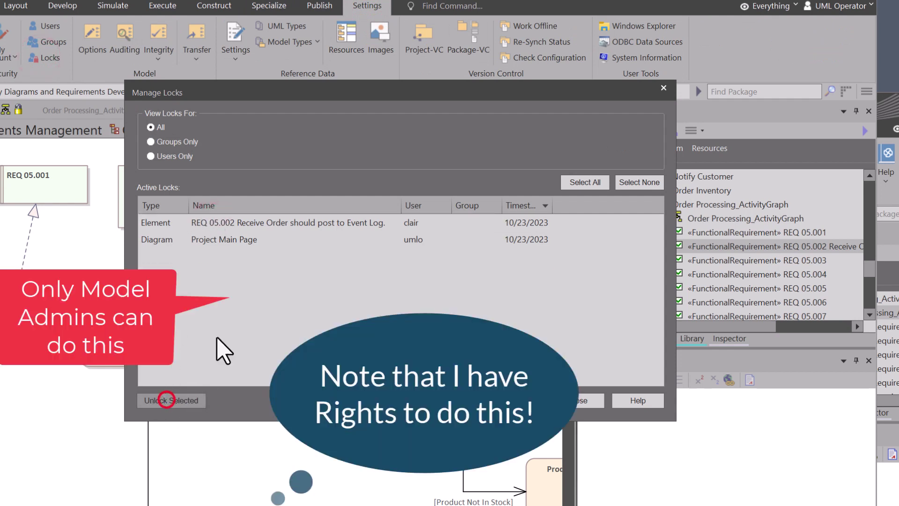
pyautogui.click(216, 220)
pyautogui.click(171, 400)
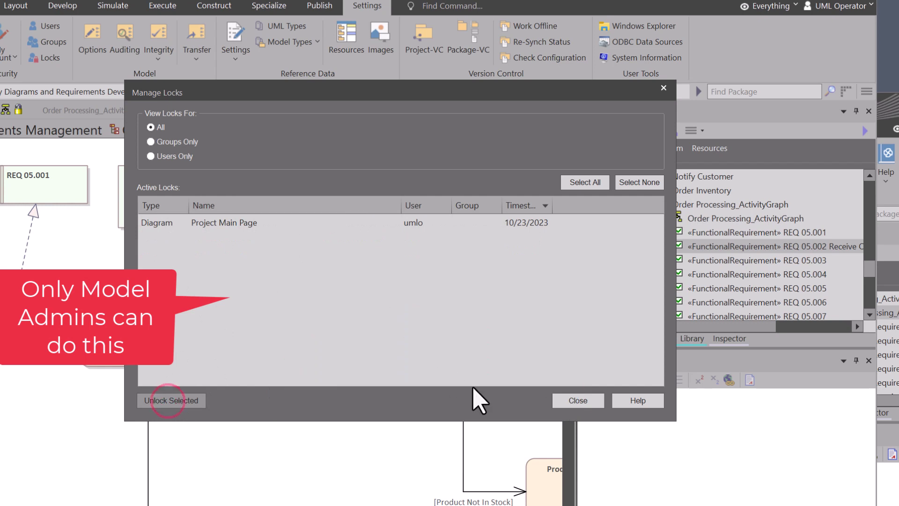
# Close the lock list, then check that the unlocked Order Processing_ActivityGraph diagram and REQ 05.002 can be selected and REQ 05.002's properties opened.
pyautogui.click(567, 404)
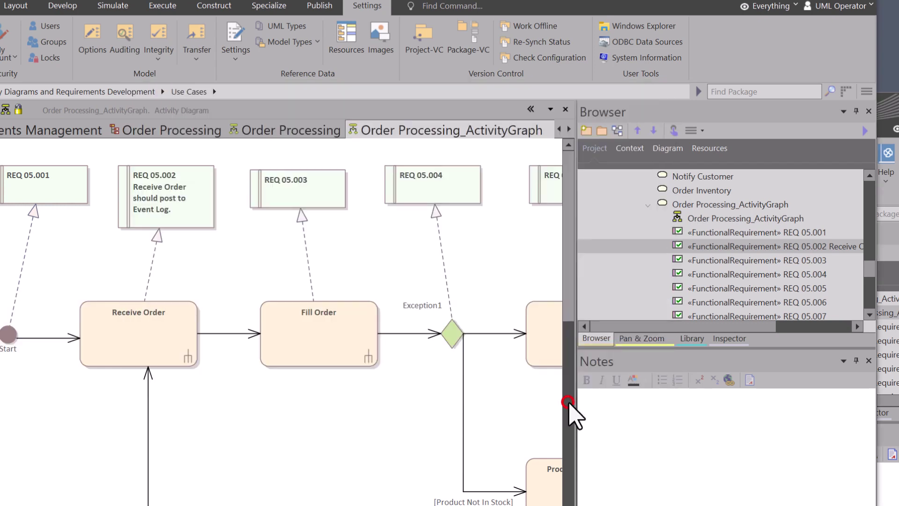
pyautogui.click(699, 217)
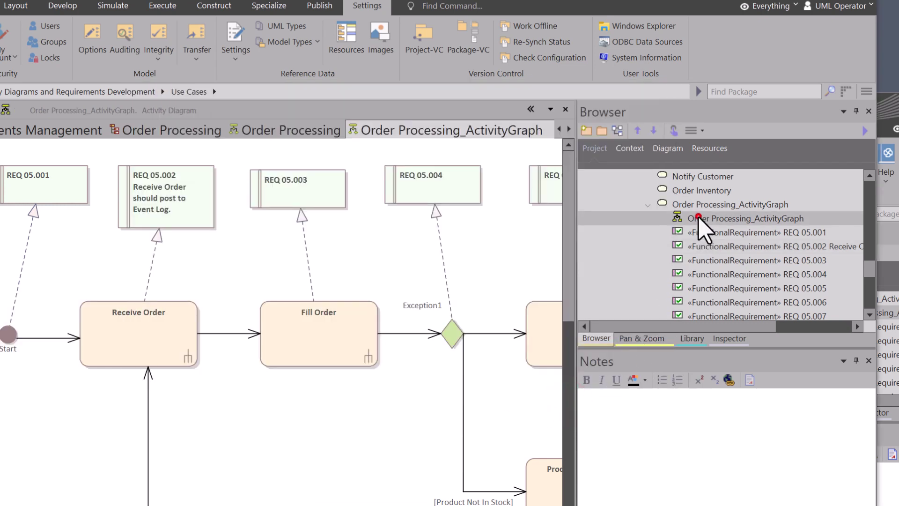
pyautogui.click(696, 247)
pyautogui.click(174, 182)
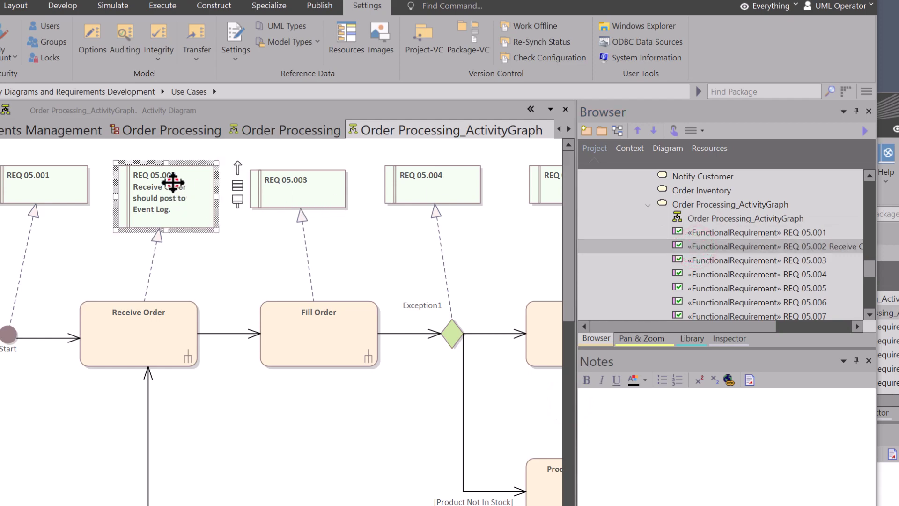
pyautogui.doubleClick(173, 181)
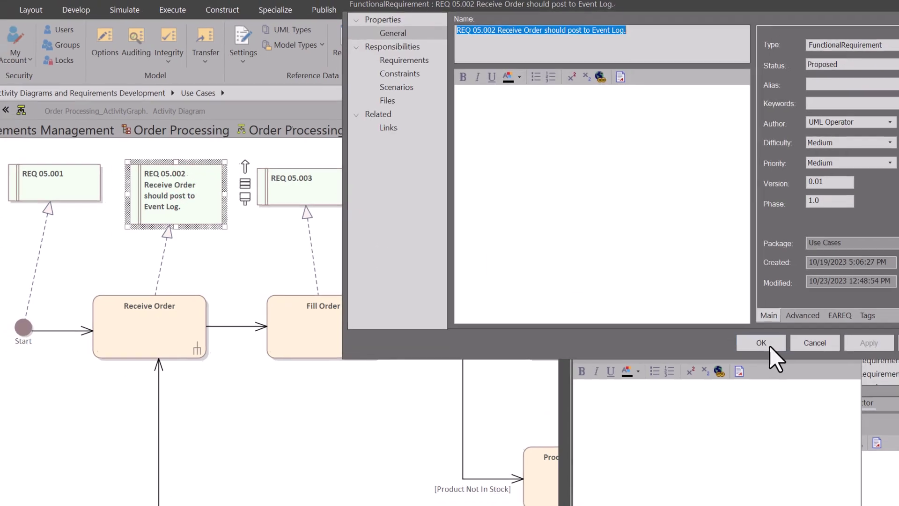
pyautogui.click(769, 346)
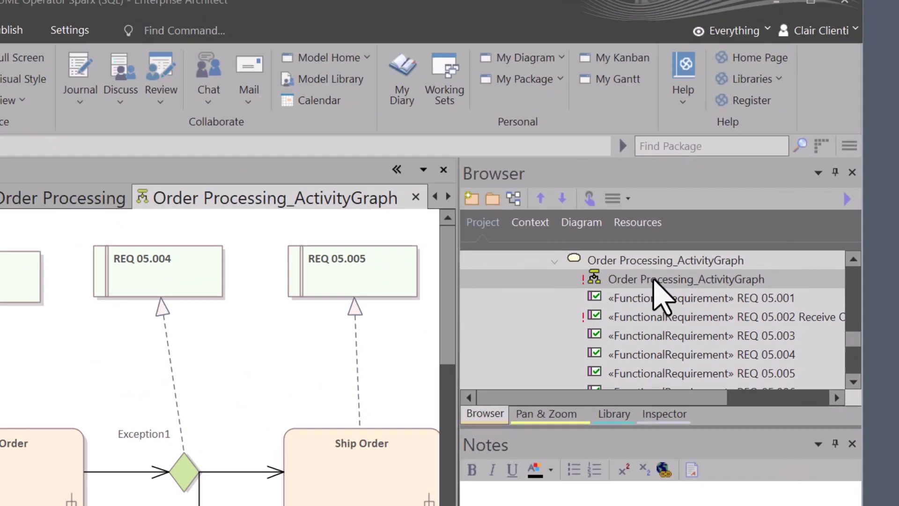
# In the second user's session, inspect the lock markers on the Order Processing_ActivityGraph diagram and REQ 05.002 in the project tree.
pyautogui.click(653, 280)
pyautogui.click(634, 315)
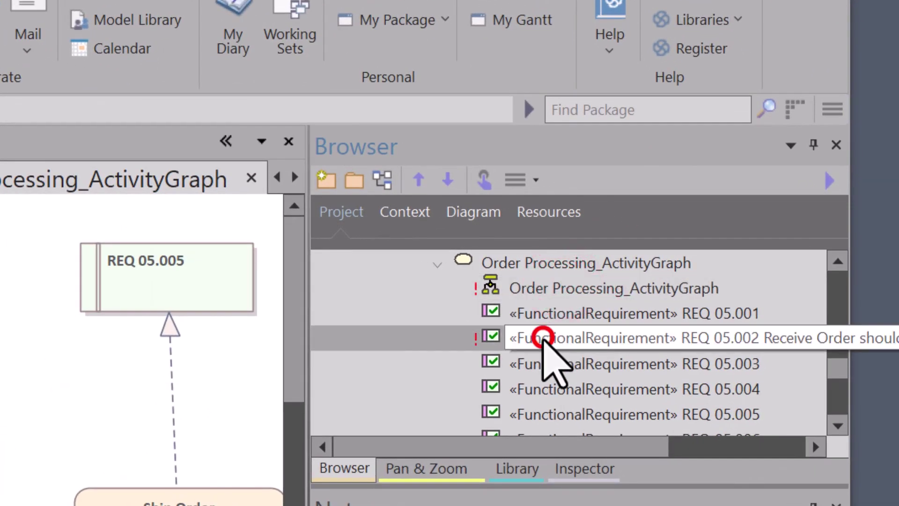
pyautogui.click(540, 288)
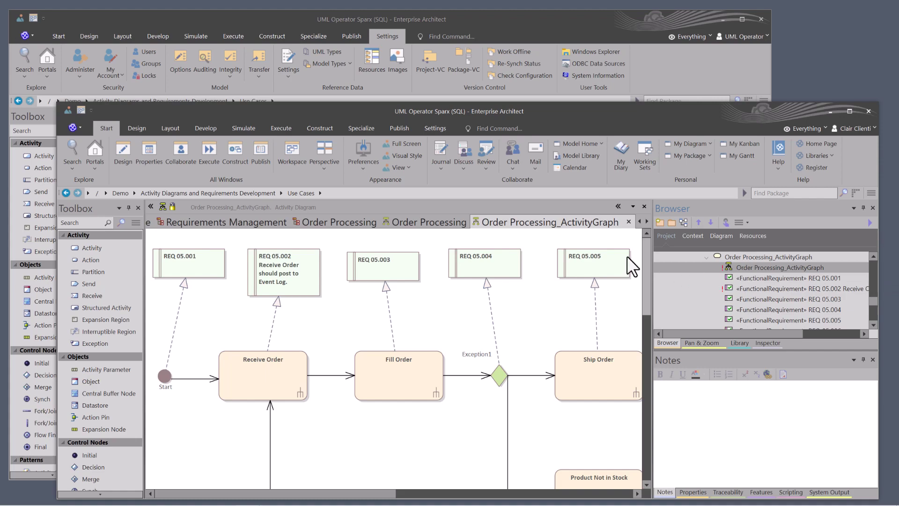
# Open Manage Locks in the second user's session and examine who holds the Order Processing_ActivityGraph and REQ 05.002 locks.
pyautogui.click(433, 127)
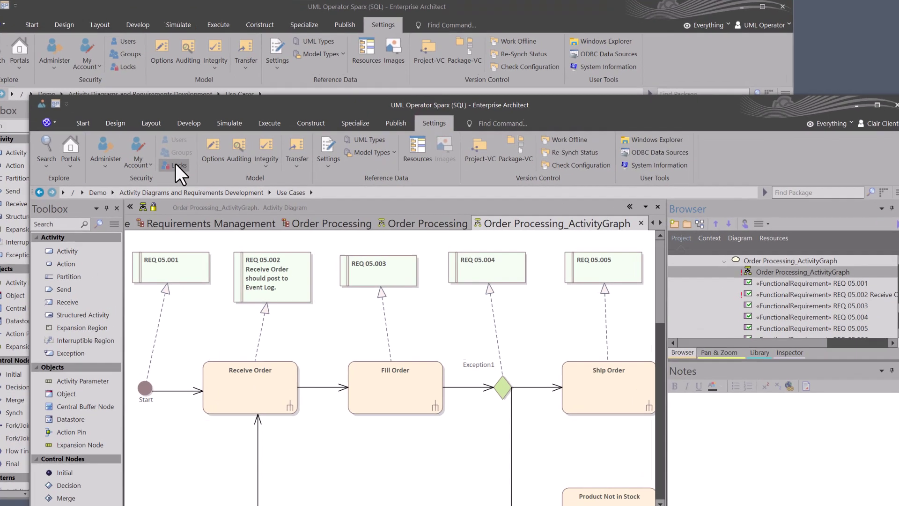
pyautogui.click(194, 167)
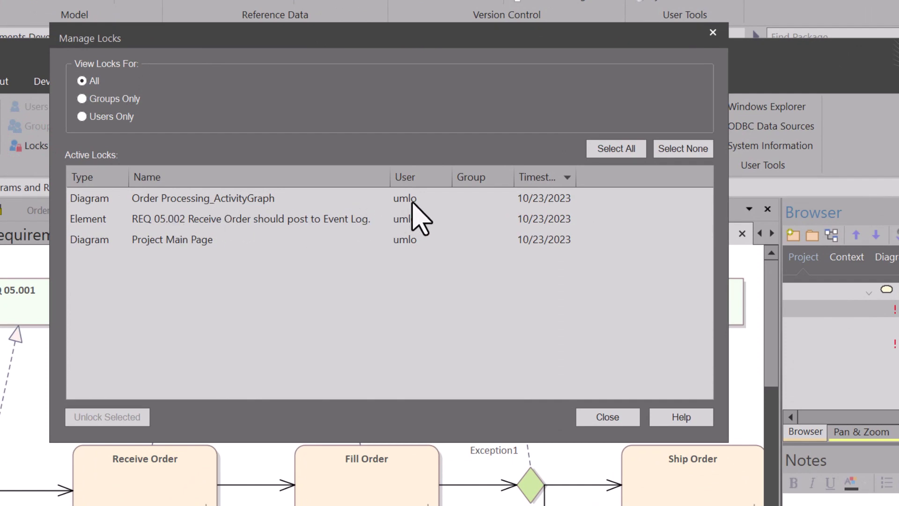
pyautogui.click(412, 201)
pyautogui.click(257, 218)
pyautogui.click(237, 196)
pyautogui.click(233, 217)
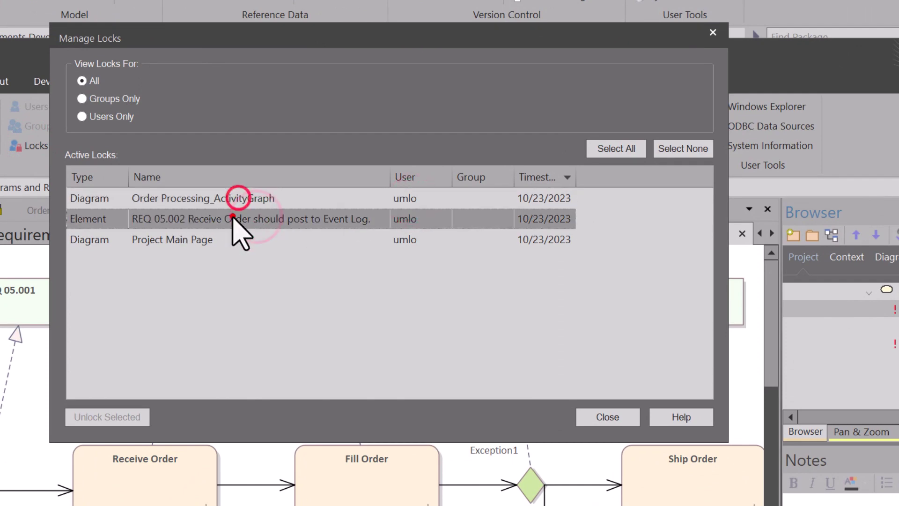
# Check whether this non-administrator can unlock the Order Processing_ActivityGraph diagram or REQ 05.002, and close the lock list.
pyautogui.click(231, 198)
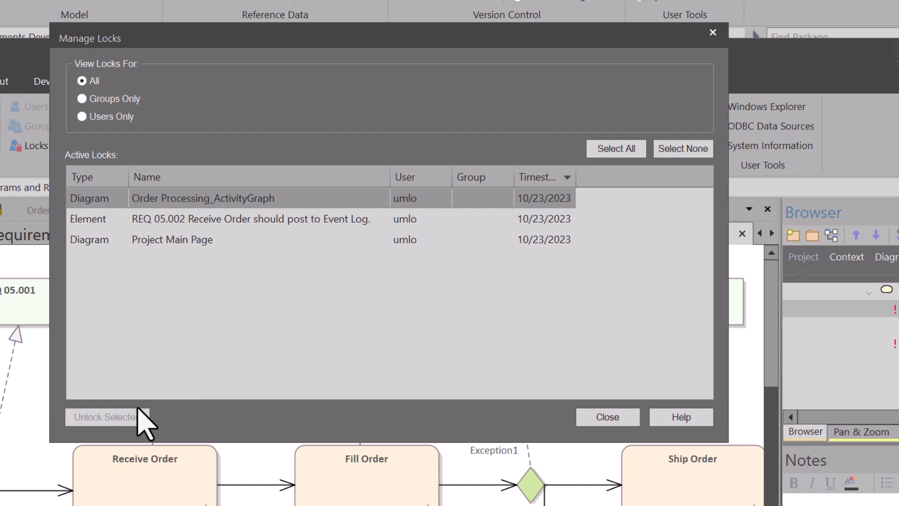
pyautogui.click(184, 220)
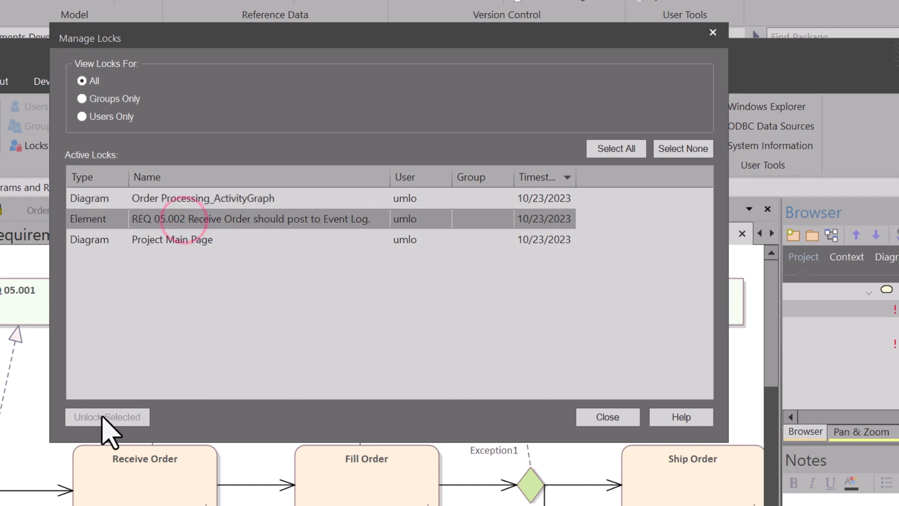
pyautogui.click(170, 197)
pyautogui.click(169, 209)
pyautogui.click(223, 195)
pyautogui.click(218, 218)
pyautogui.click(224, 192)
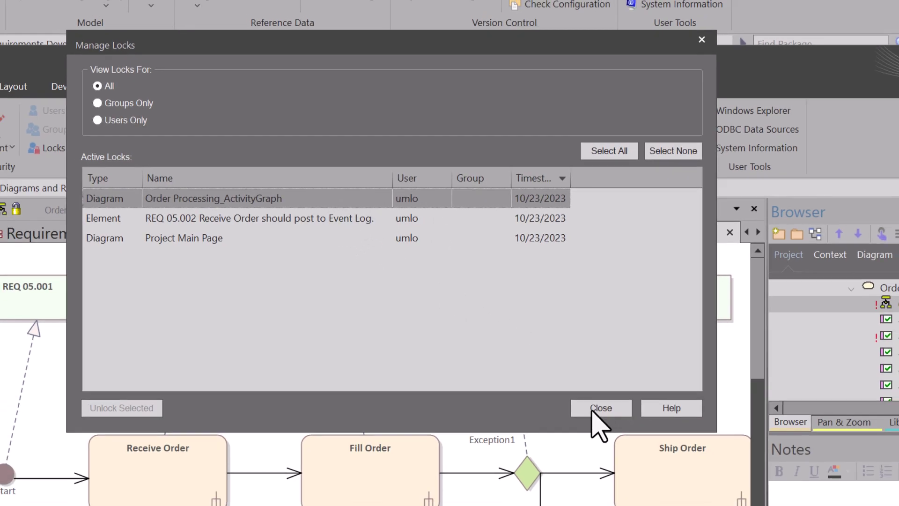
pyautogui.click(592, 412)
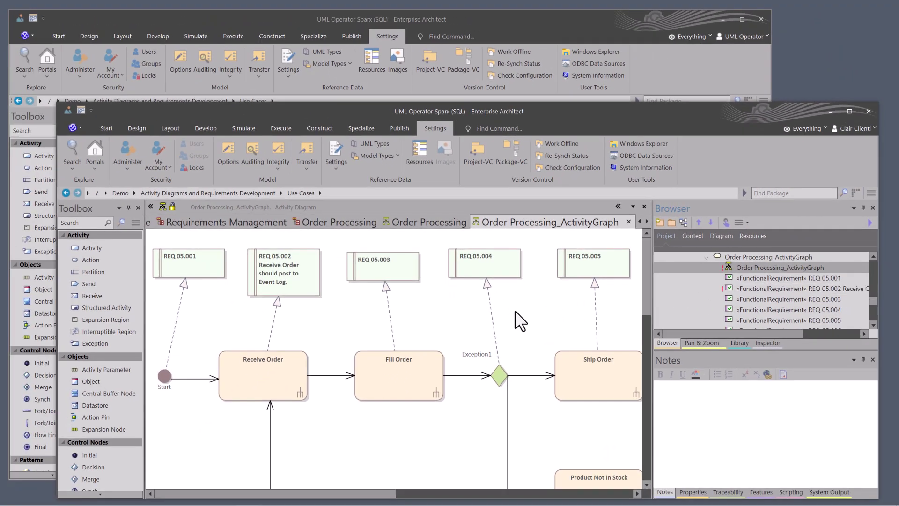
# Switch to the lock holder's session and set the Order Processing_ActivityGraph diagram to "No lock, general editing allowed".
pyautogui.click(517, 21)
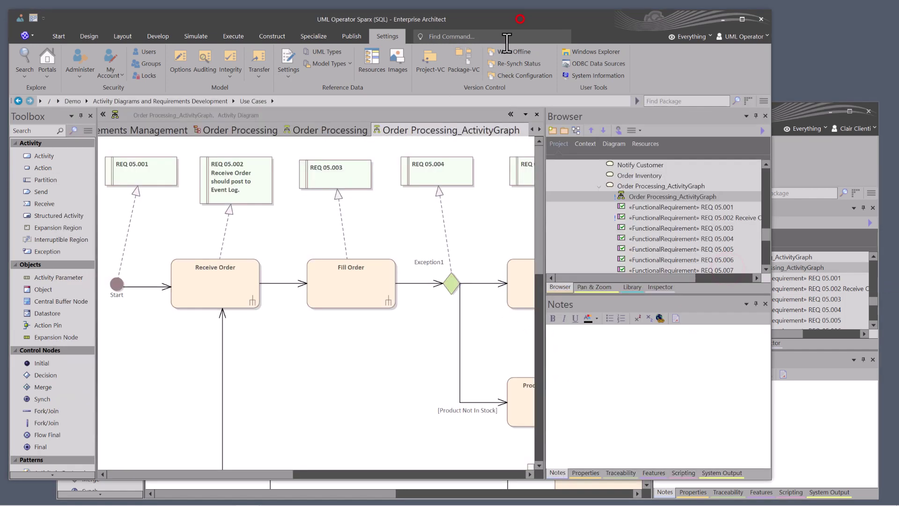
pyautogui.rightClick(625, 197)
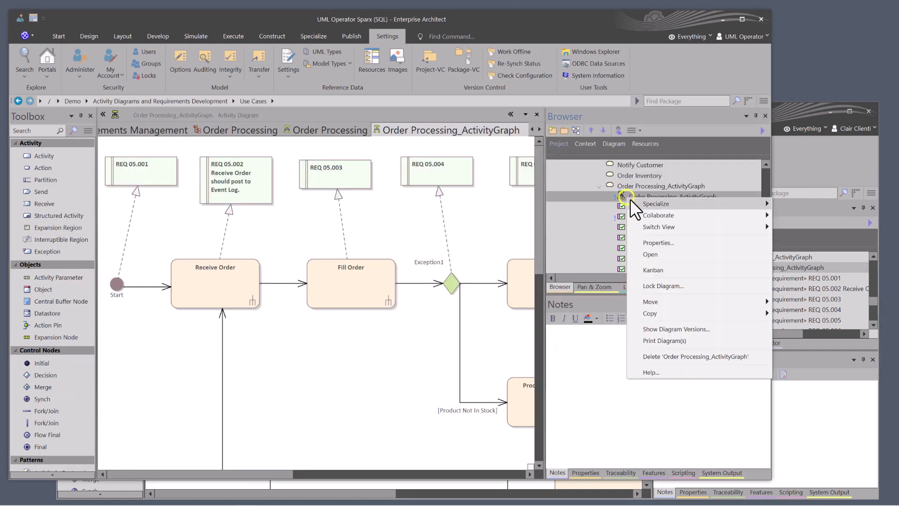
pyautogui.click(670, 286)
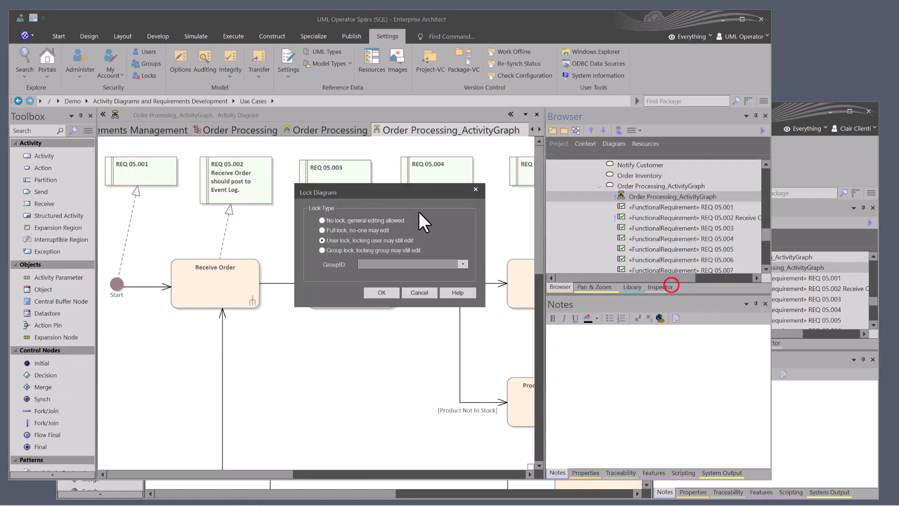
pyautogui.click(347, 218)
pyautogui.click(382, 292)
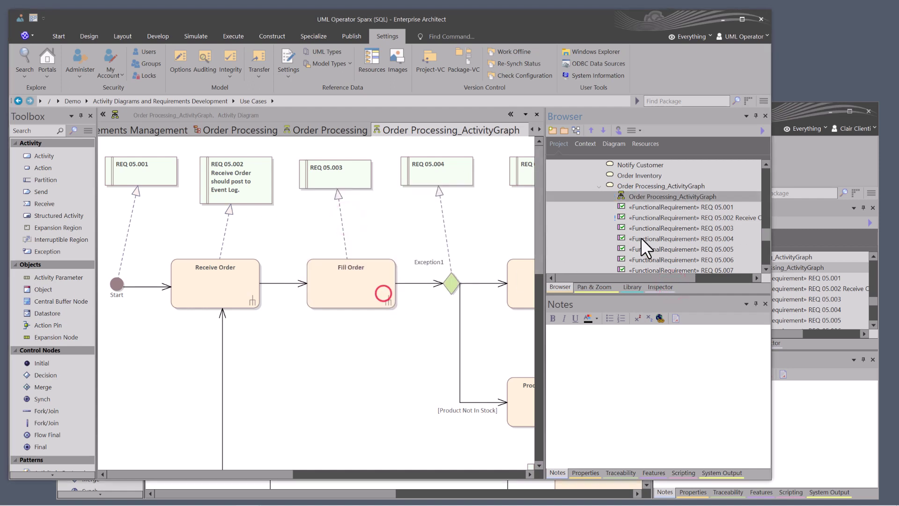
# Set the lock type of the REQ 05.002 requirement to no lock, allowing general editing.
pyautogui.rightClick(636, 216)
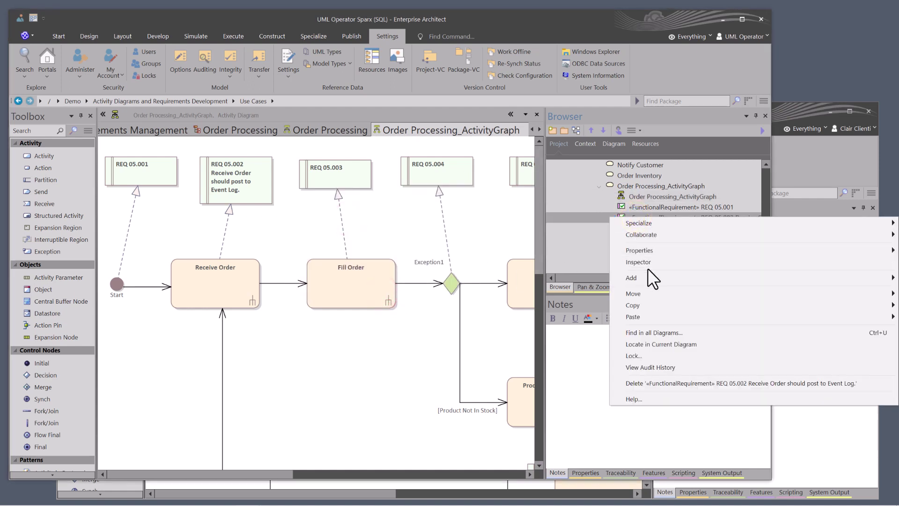
pyautogui.click(644, 344)
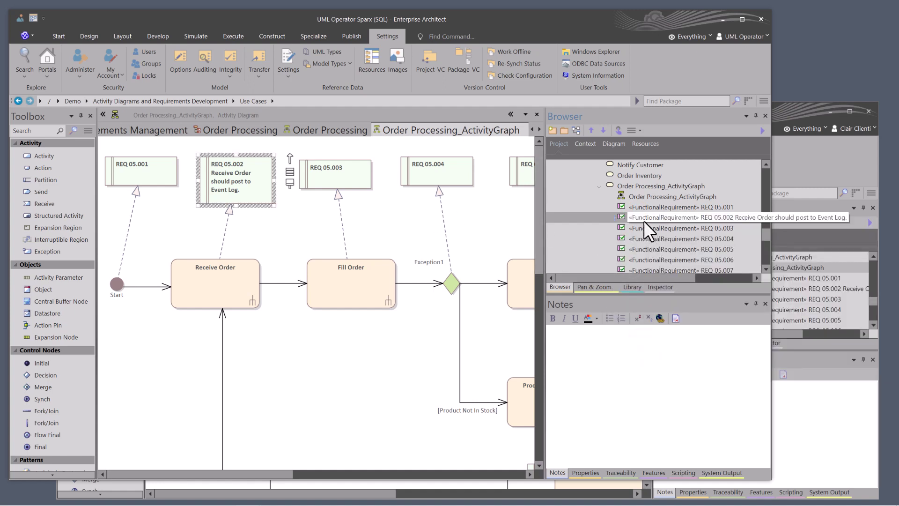
pyautogui.rightClick(640, 215)
pyautogui.click(644, 355)
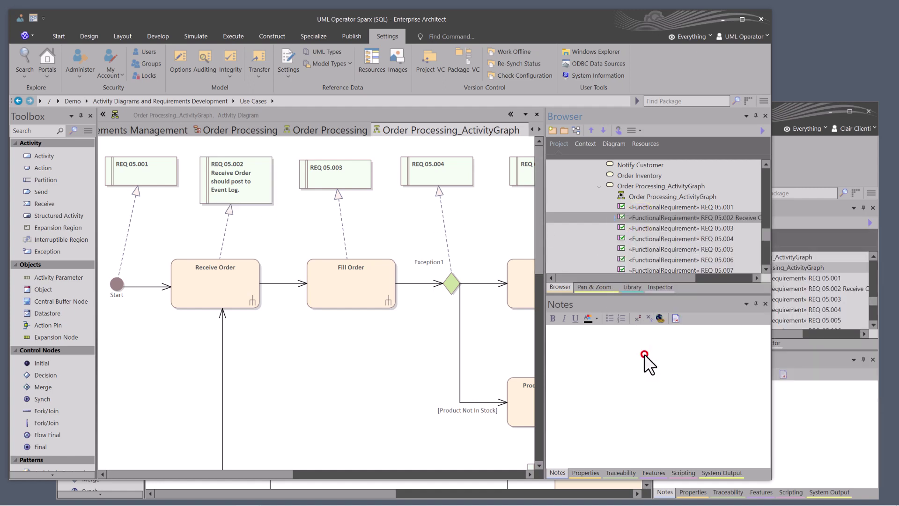
pyautogui.click(340, 221)
pyautogui.click(384, 291)
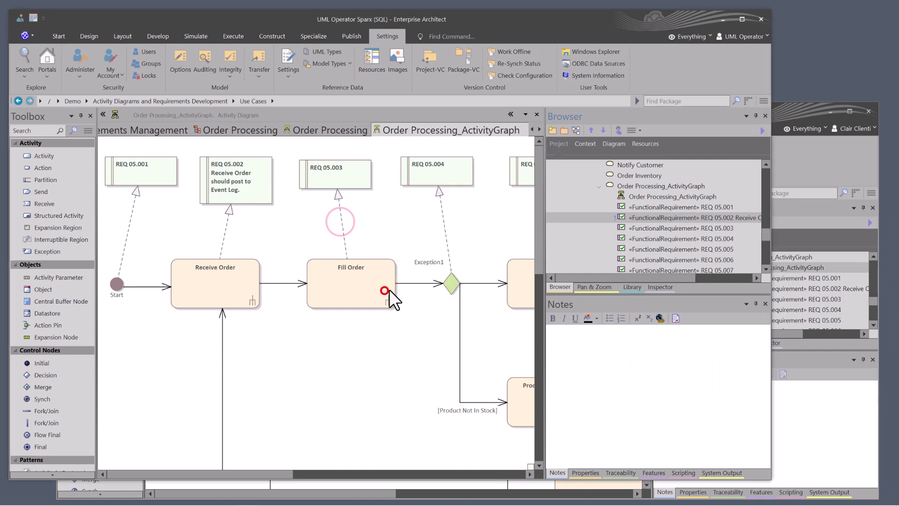
pyautogui.click(391, 328)
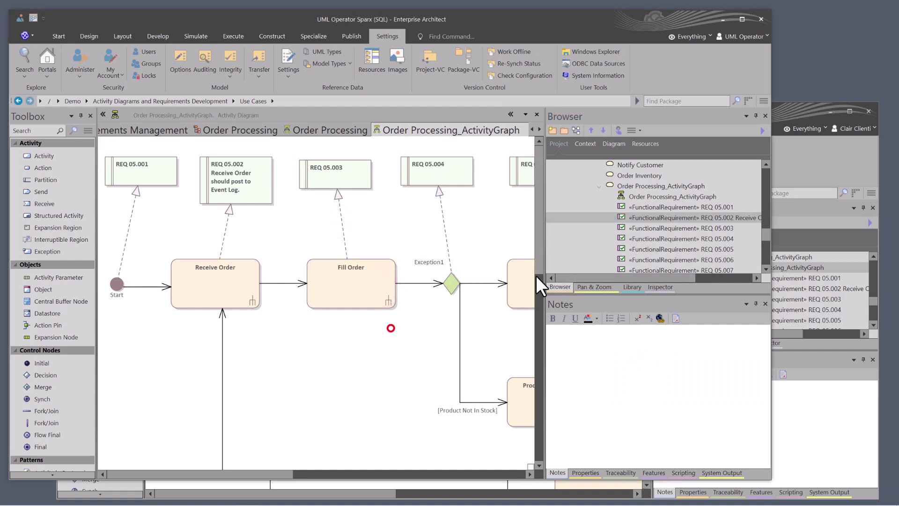
# Switch back to the second user's session and reload the Order Processing_ActivityGraph diagram.
pyautogui.click(793, 114)
pyautogui.rightClick(506, 317)
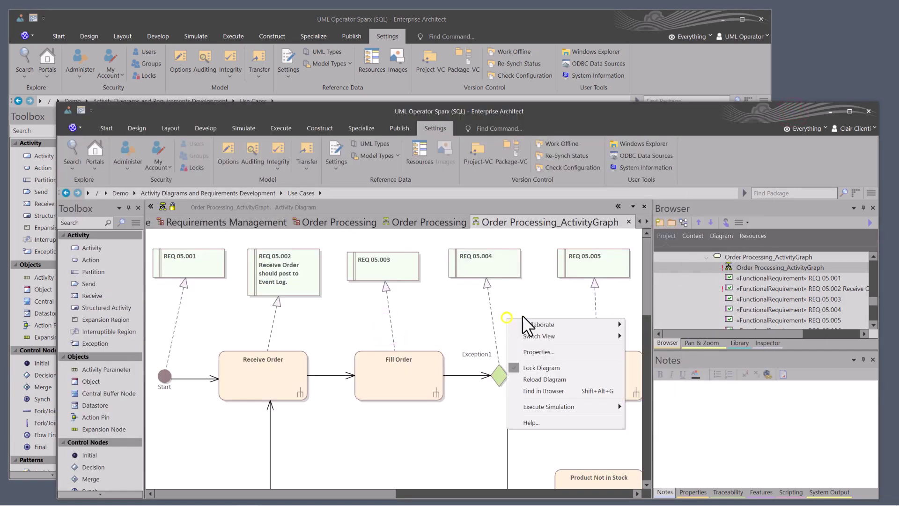
pyautogui.click(537, 378)
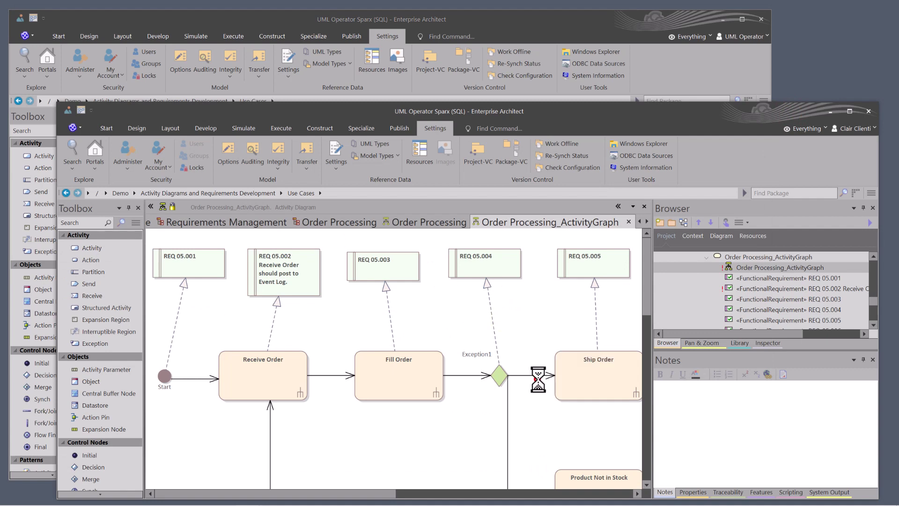